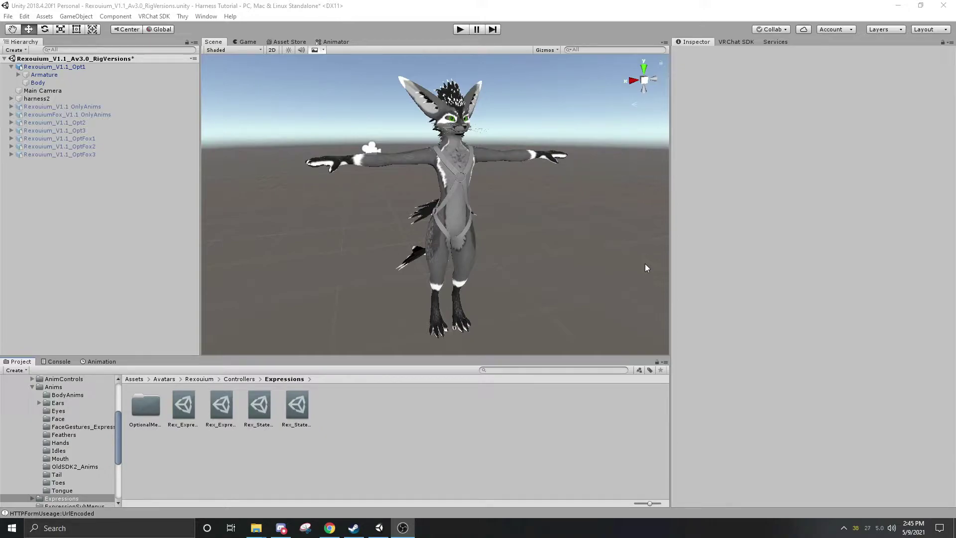
left_click(646, 4)
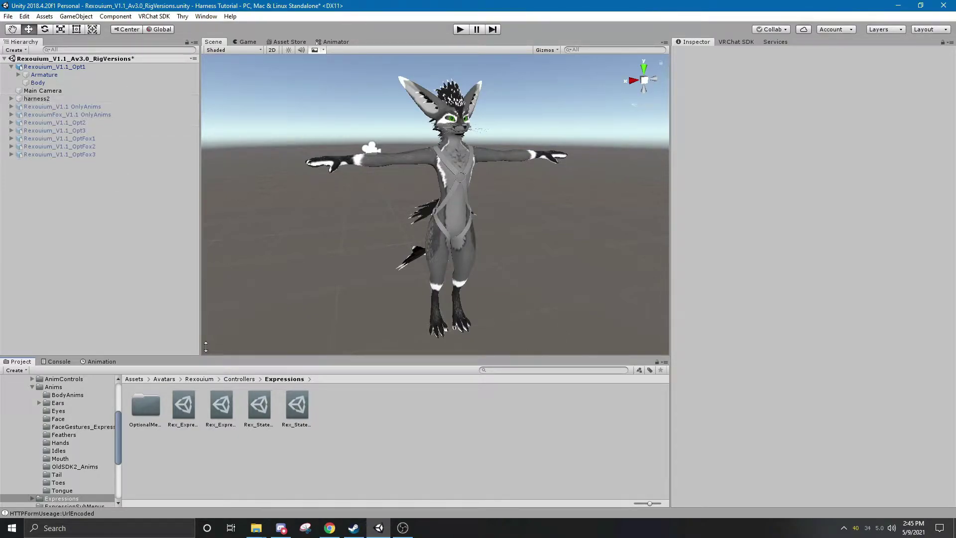
left_click(36, 100)
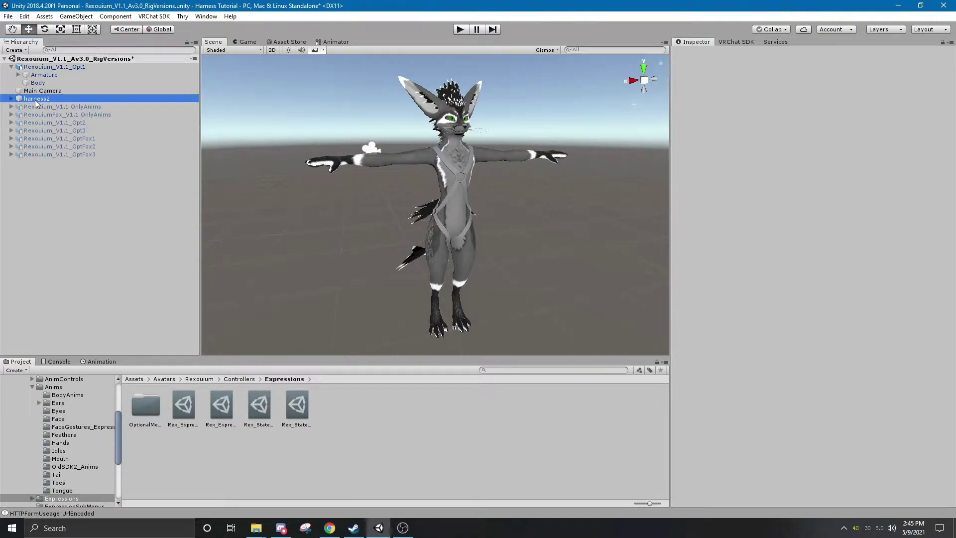
right_click(35, 100)
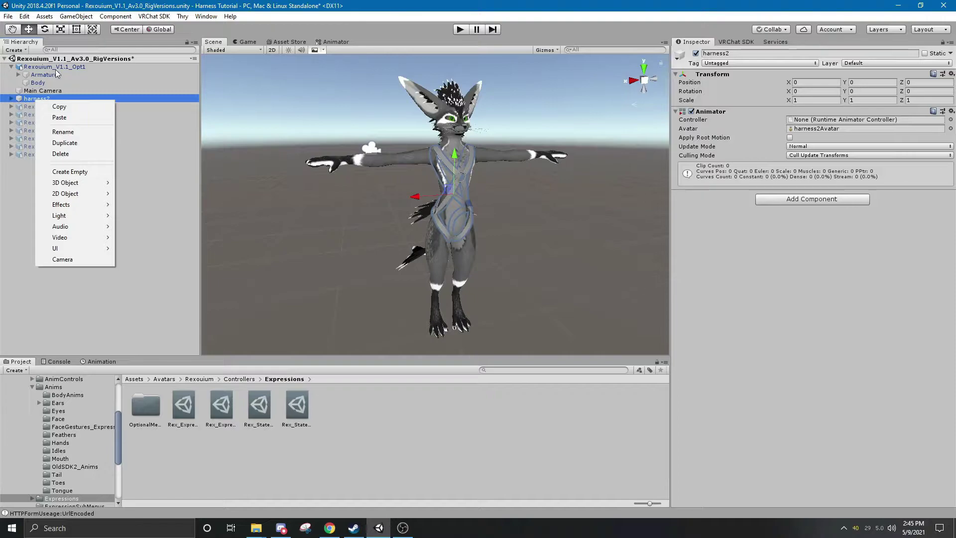
right_click(57, 68)
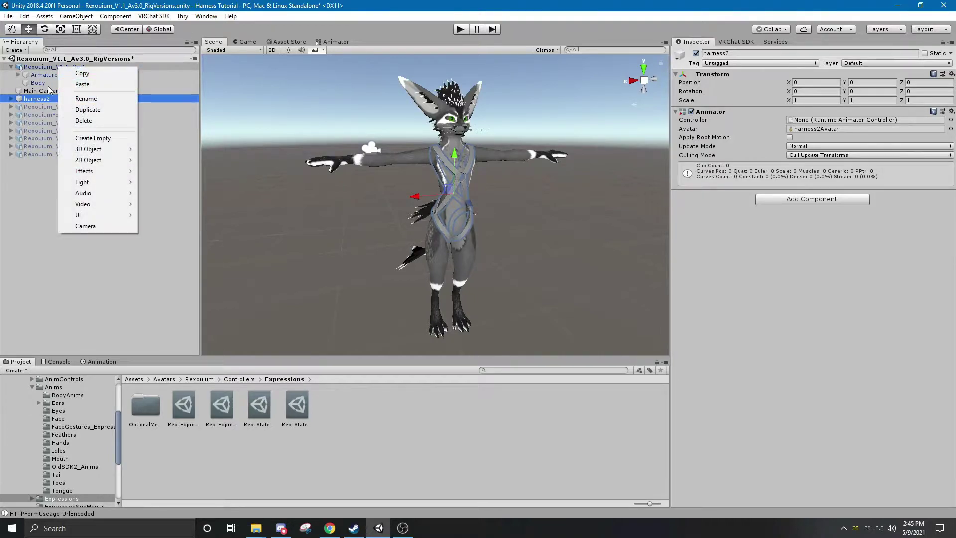
left_click(48, 90)
left_click(55, 67)
right_click(59, 68)
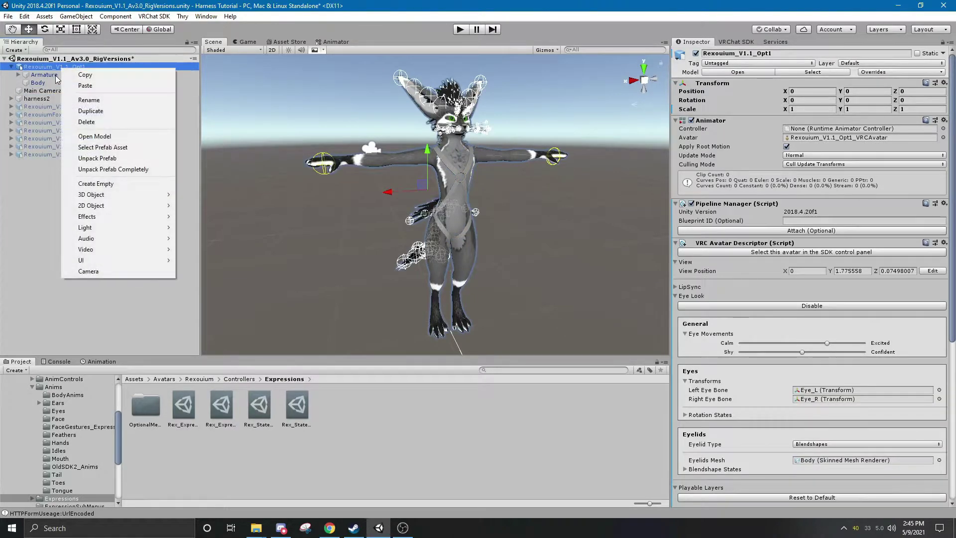
left_click(47, 172)
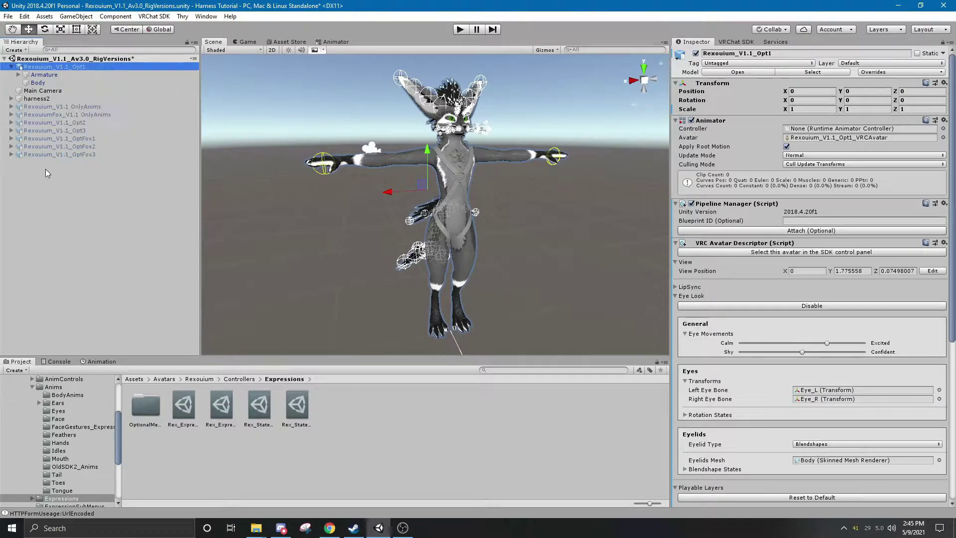
Make the harness2 object a child of the Rexouium_V1.1_Opt1 avatar in the scene hierarchy.
left_click(35, 99)
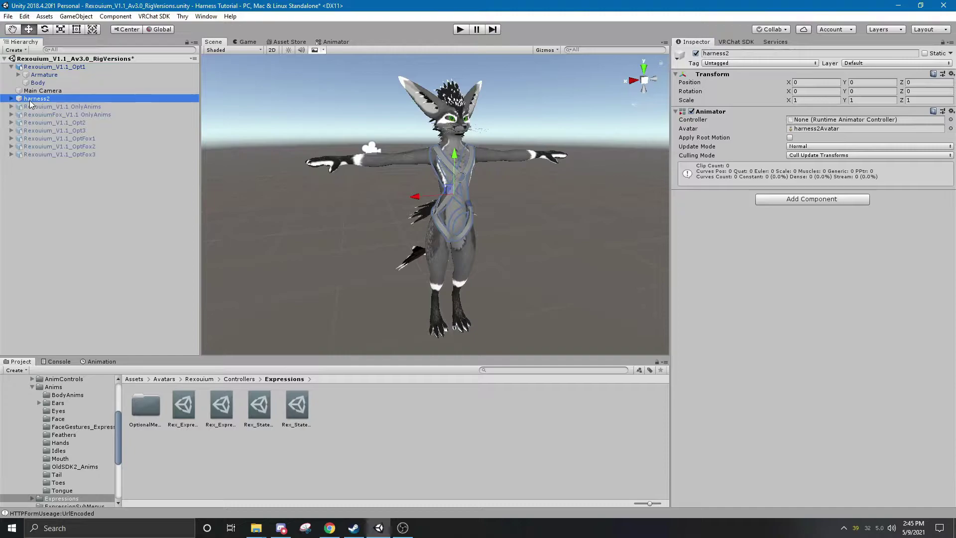
left_click_drag(29, 104, 59, 68)
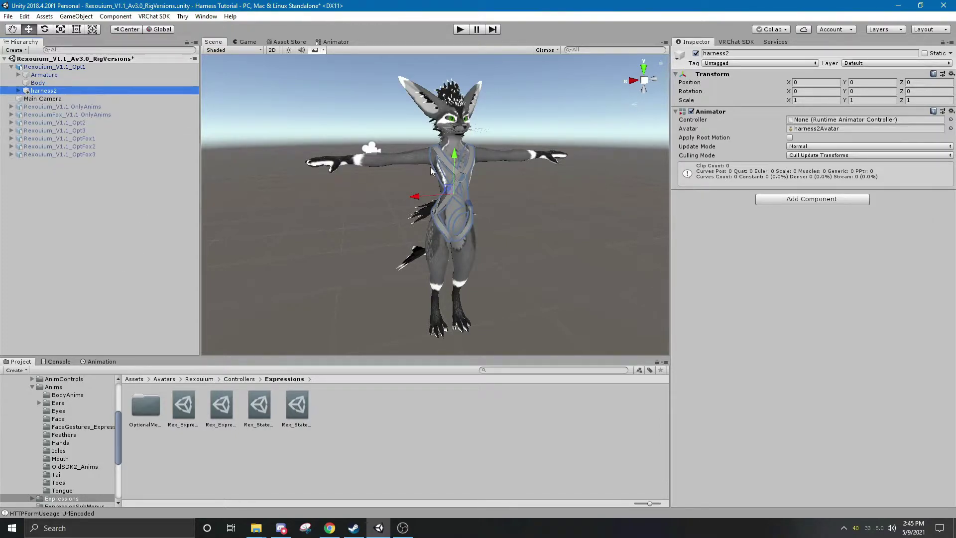
left_click(500, 201)
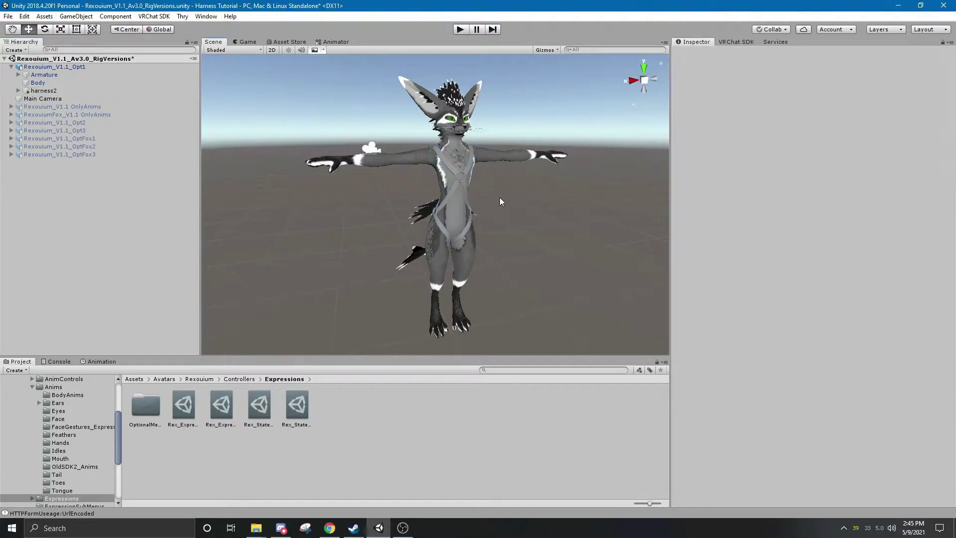
scroll(466, 138, "up", 2)
mouse_move(466, 138)
middle_mouse_down()
mouse_move(468, 155)
mouse_move(448, 140)
middle_mouse_up()
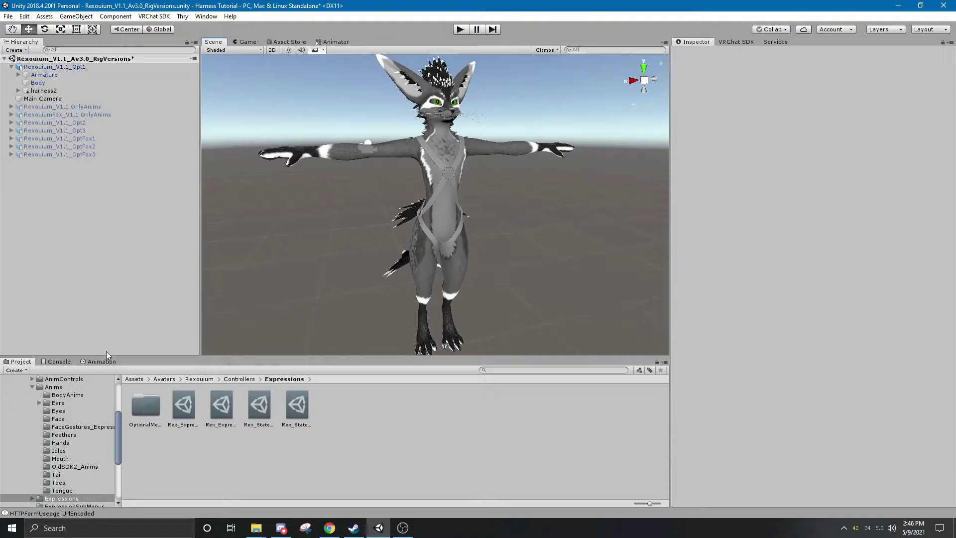
In the Rexouium_V1.1_Opt1 avatar's Rex_StateParameters asset, rename the BellyFull parameter to Harness and set its type to Bool.
left_click(58, 68)
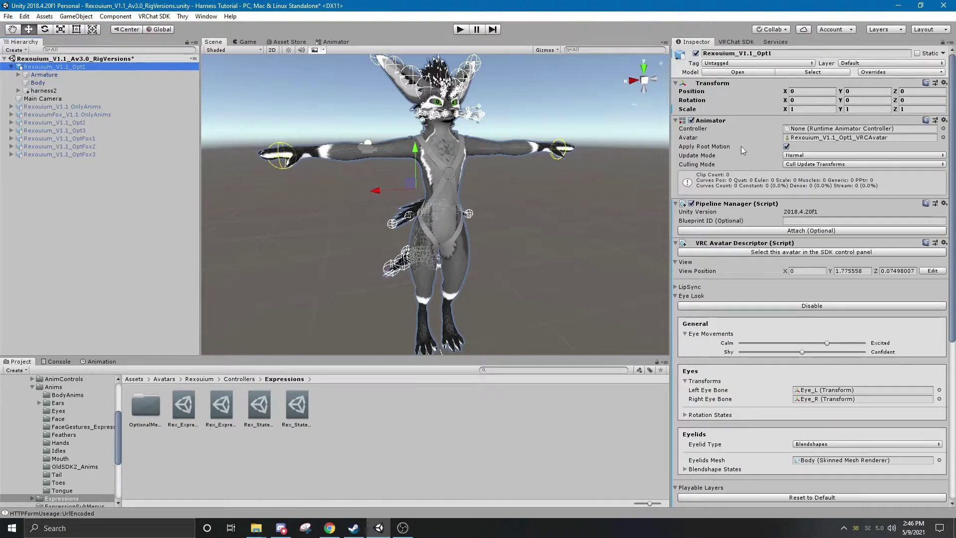
scroll(741, 180, "down", 3)
scroll(759, 407, "down", 3)
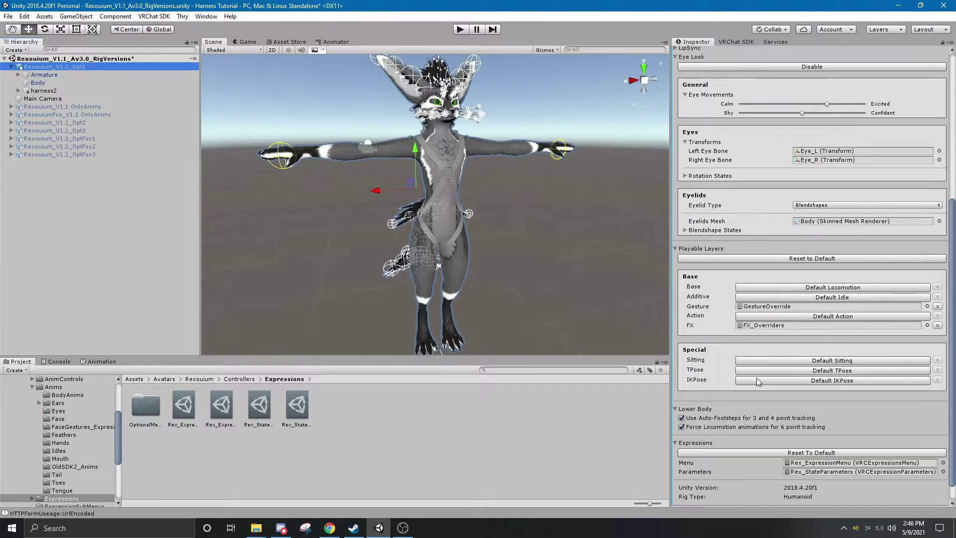
double_click(814, 472)
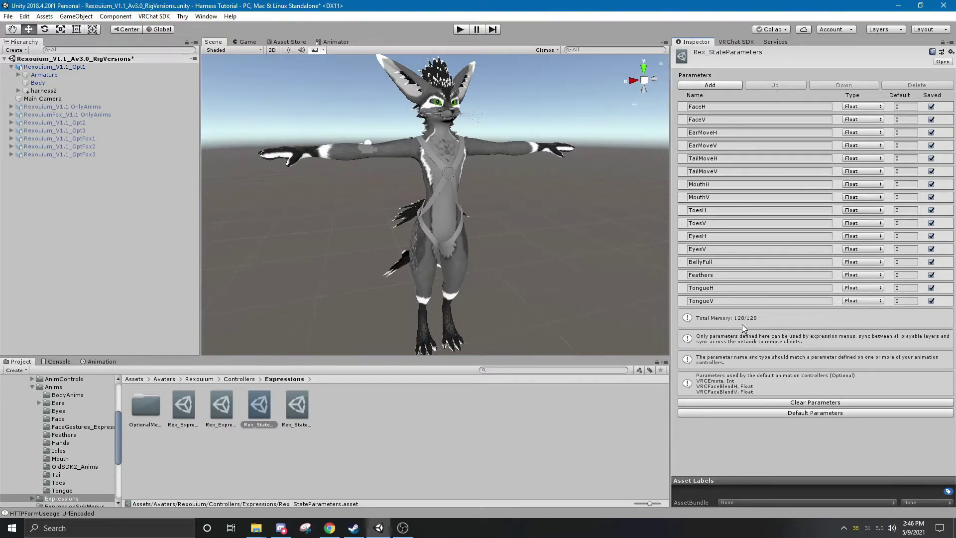
left_click(722, 262)
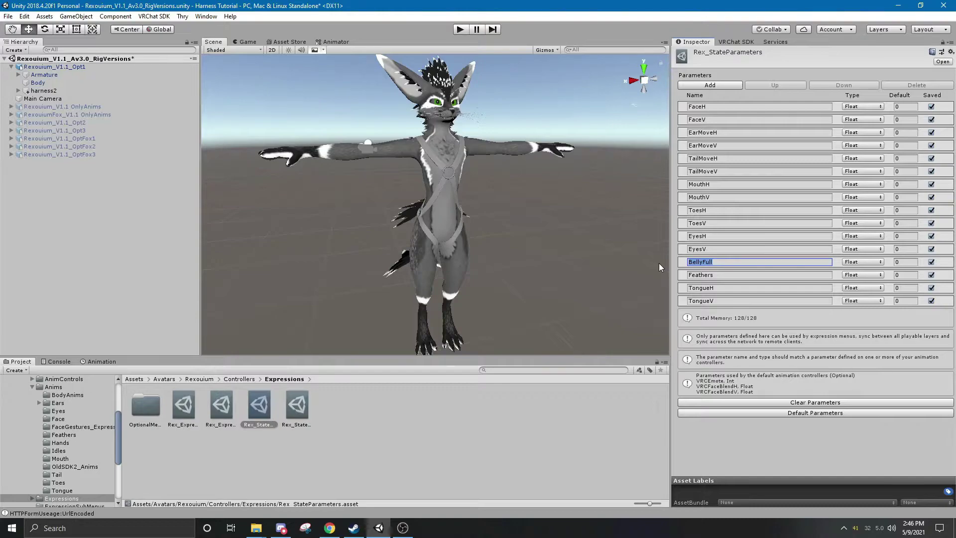
type("Harness")
left_click(849, 262)
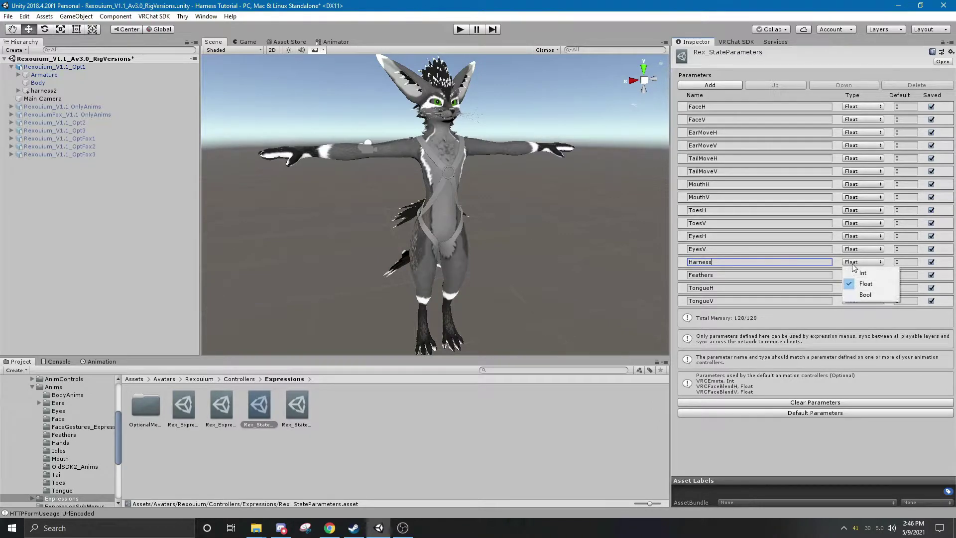
left_click(867, 295)
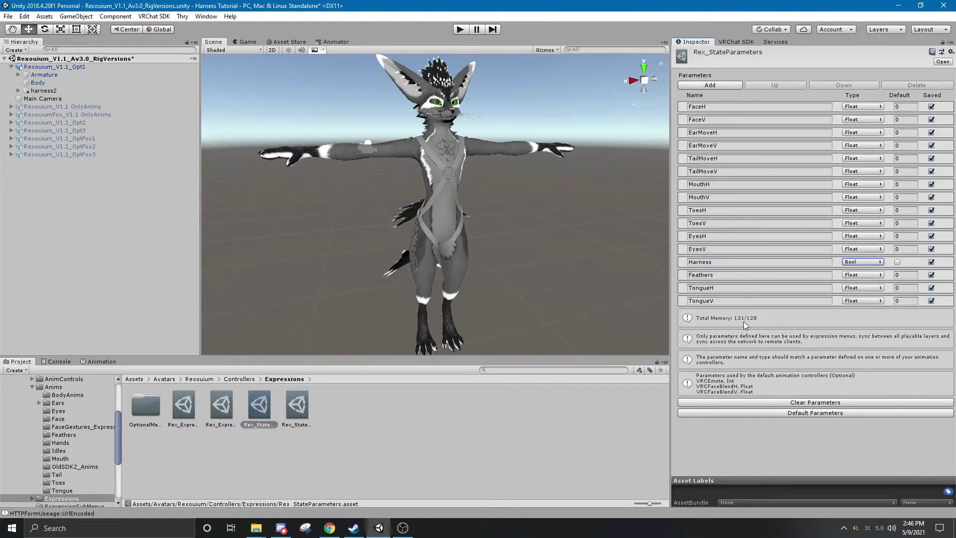
left_click(714, 259)
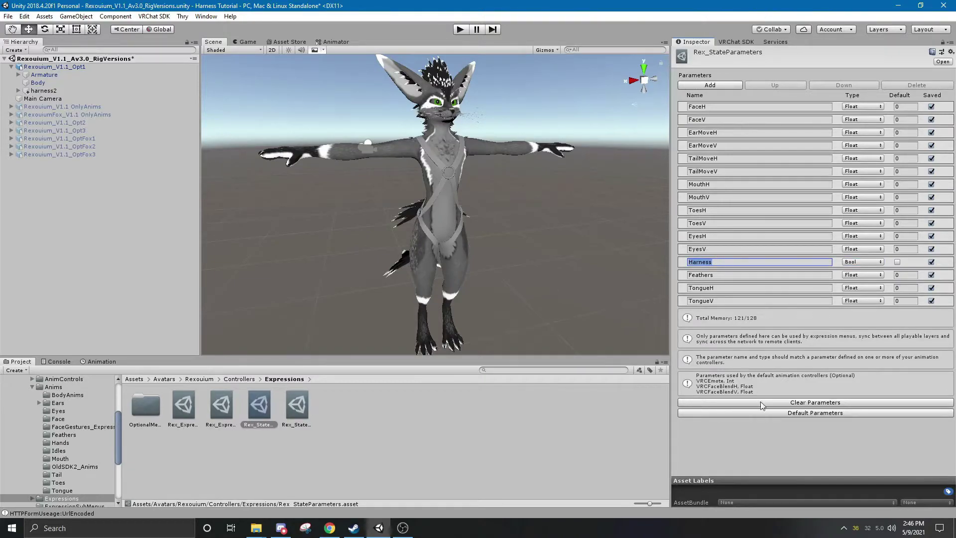
left_click(754, 439)
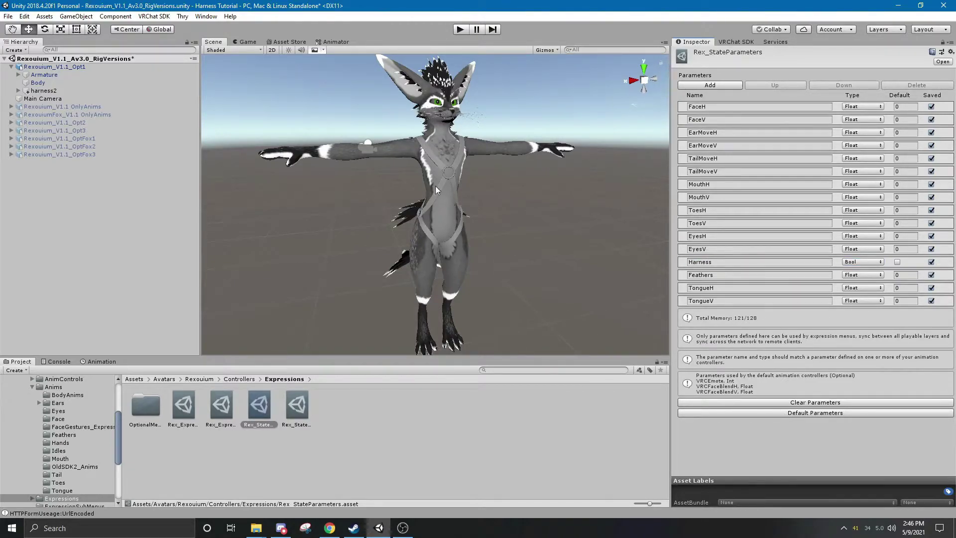
Add a control named "Harness Toggle" to the avatar's Rex_ExpressionMenu.
left_click(80, 66)
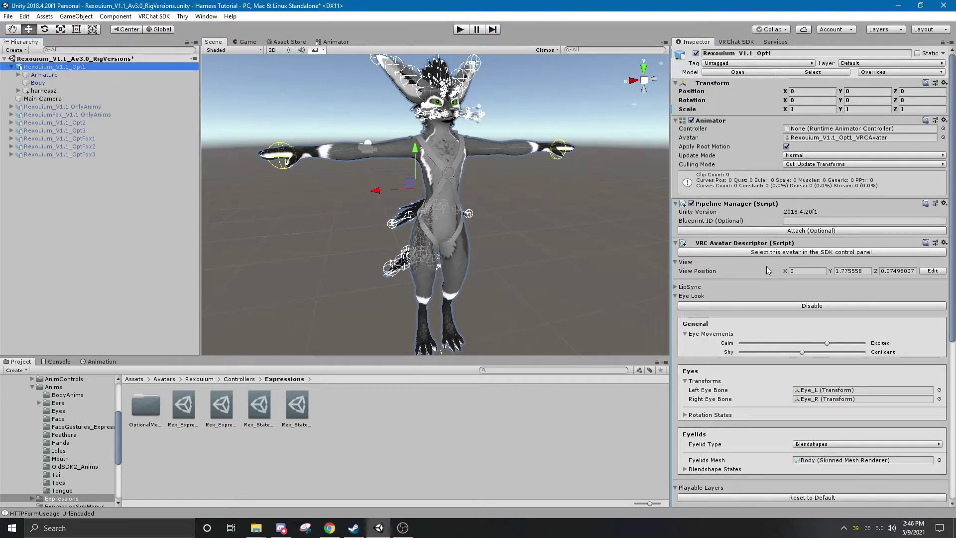
scroll(766, 266, "down", 5)
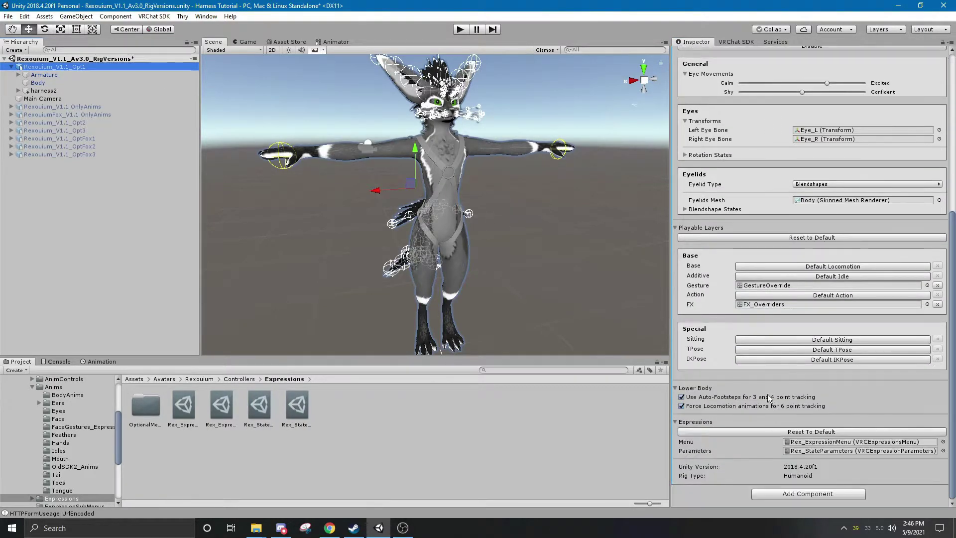
double_click(813, 442)
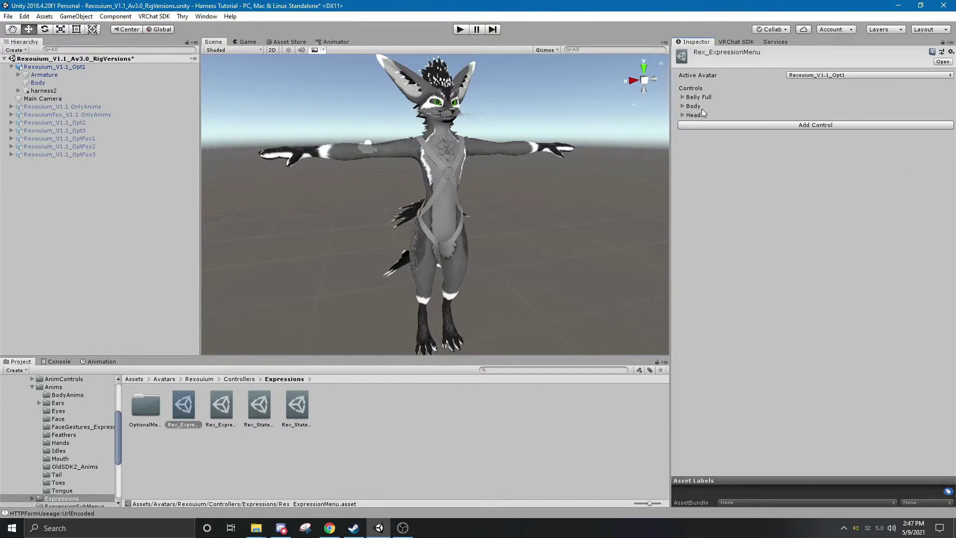
left_click(757, 127)
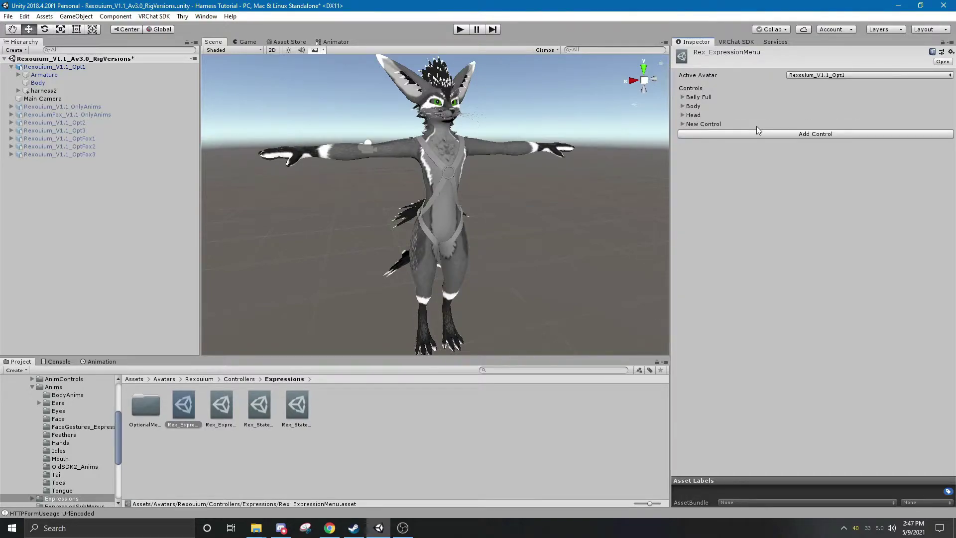
left_click(683, 125)
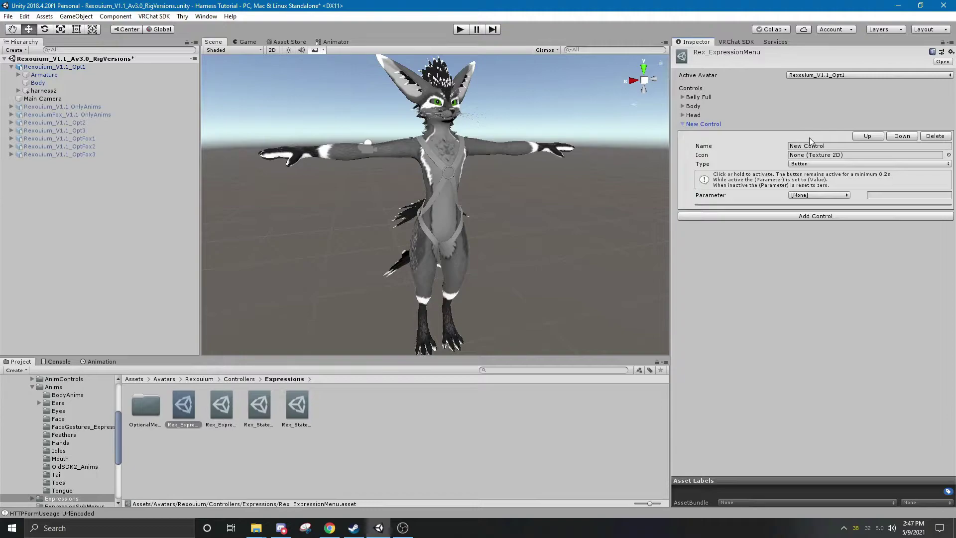
left_click(832, 145)
type("H")
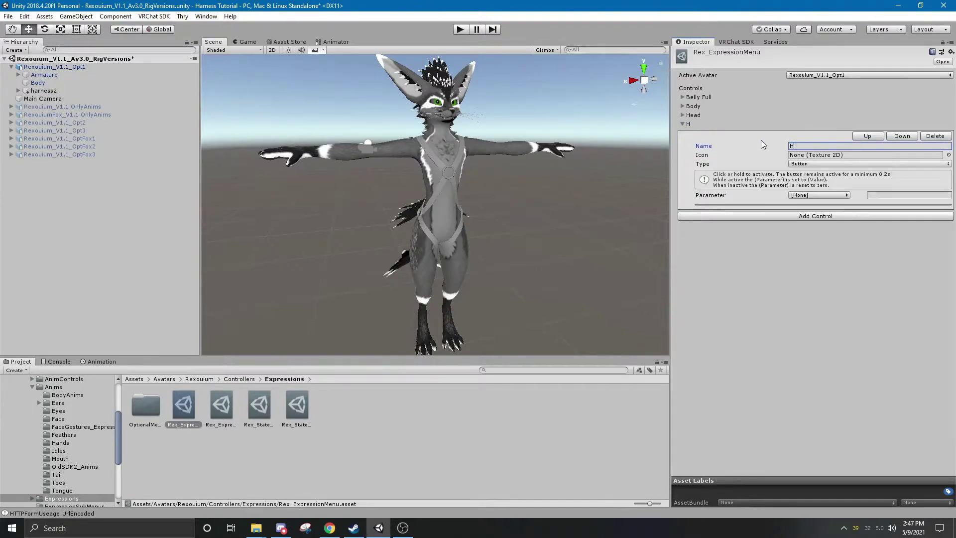
type("arness Toggle")
Assign the hand_rock texture as the icon of the Harness Toggle control.
left_click(871, 155)
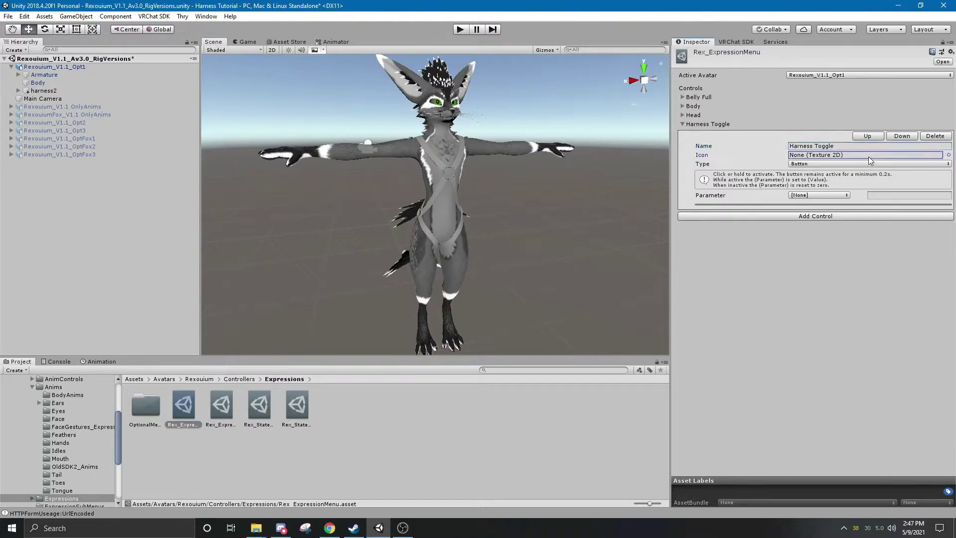
left_click(948, 155)
scroll(283, 344, "down", 4)
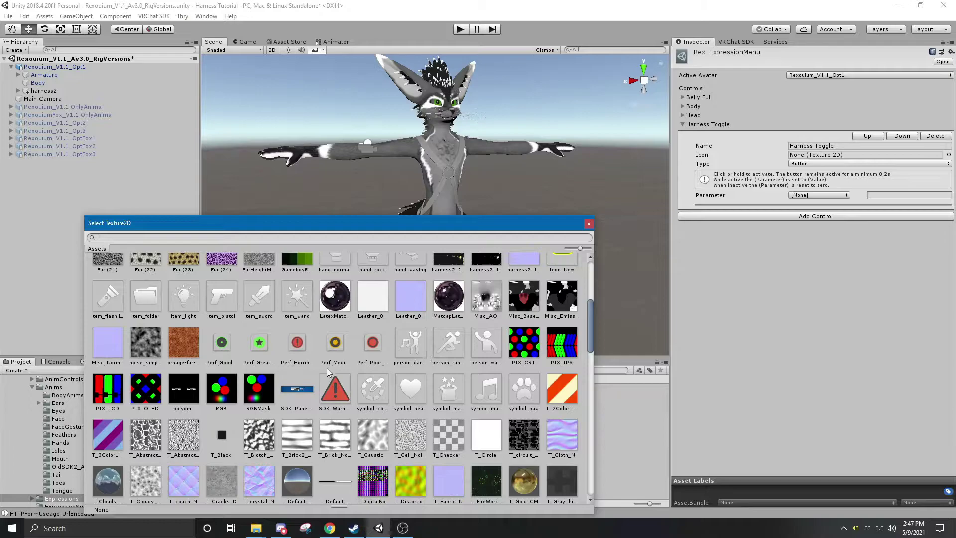
scroll(214, 328, "up", 1)
double_click(373, 291)
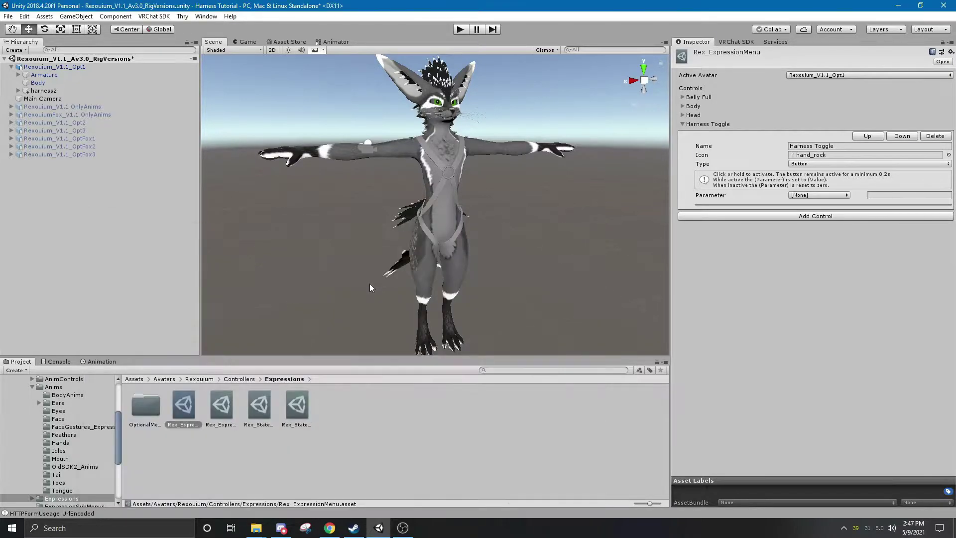
Set the Harness Toggle control's type to Toggle and link it to the Harness Bool parameter.
left_click(865, 165)
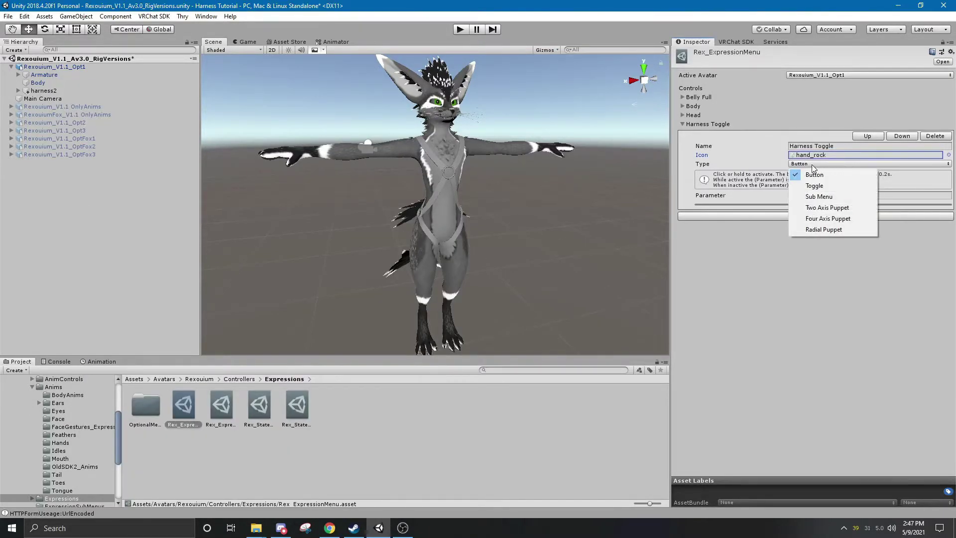
left_click(814, 186)
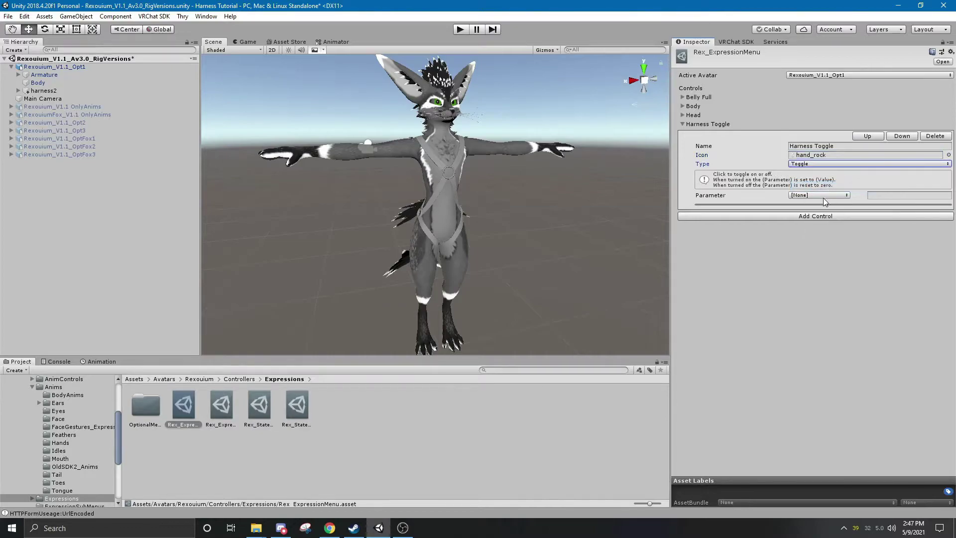
left_click(821, 195)
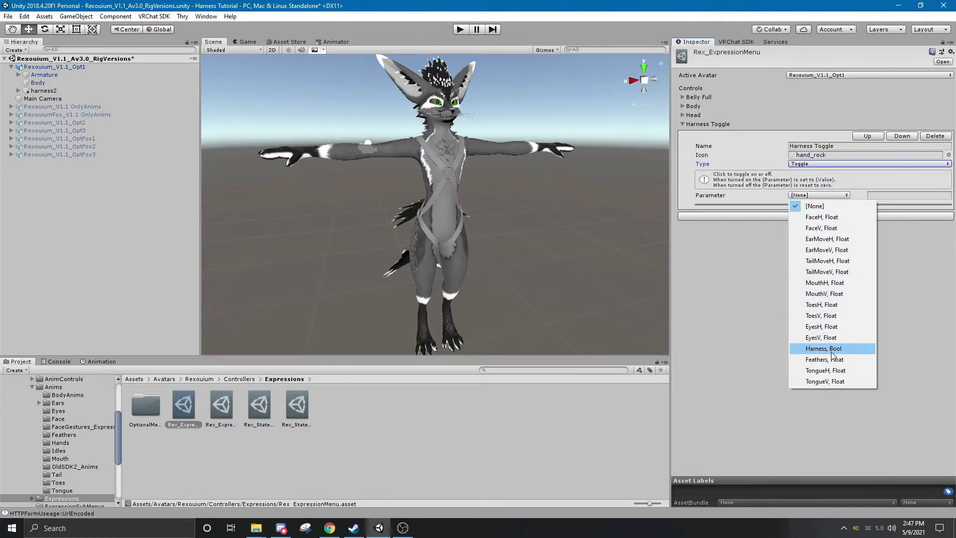
left_click(847, 348)
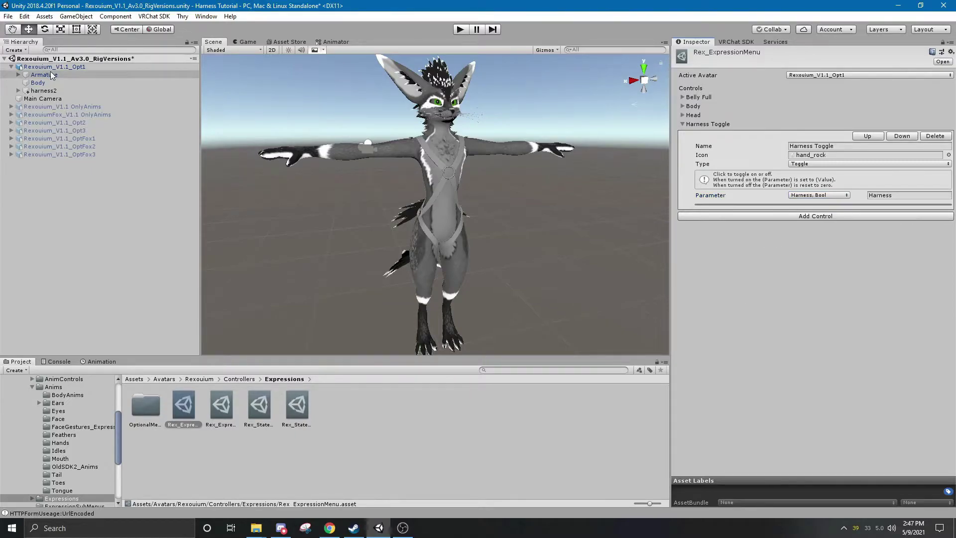
Open the Rexouium_V1.1_Opt1 avatar's FX_Overriders controller and add a Bool parameter named "Harness".
left_click(125, 66)
scroll(819, 202, "down", 5)
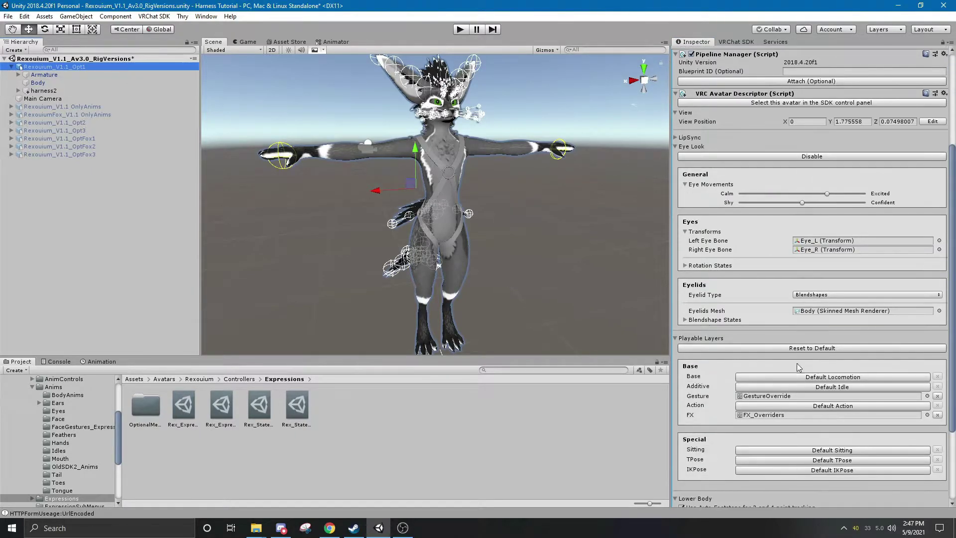
double_click(764, 416)
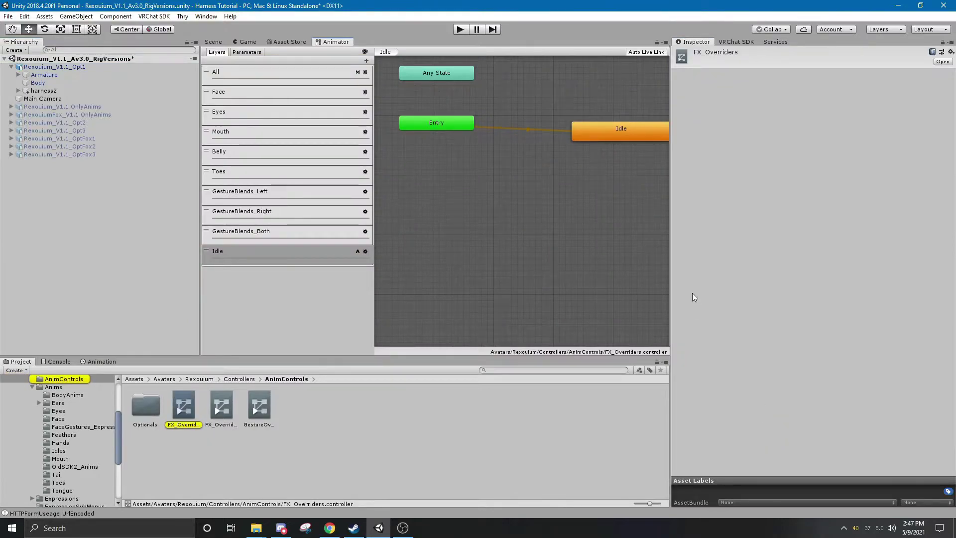
left_click(241, 53)
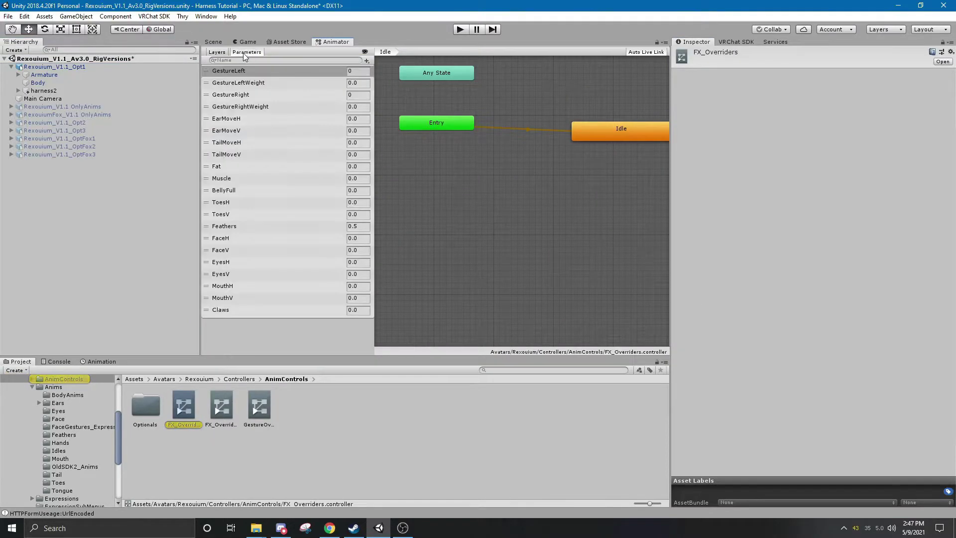
left_click(367, 60)
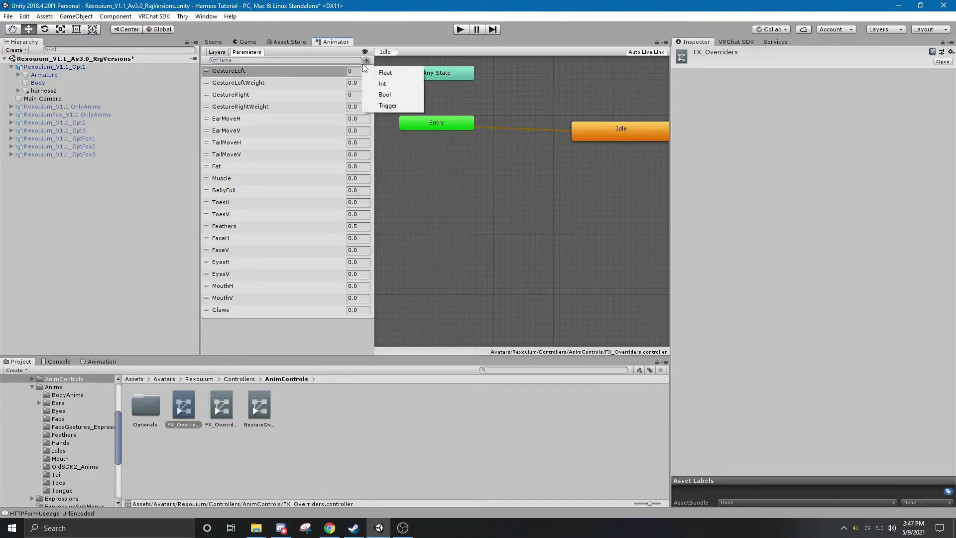
left_click(394, 95)
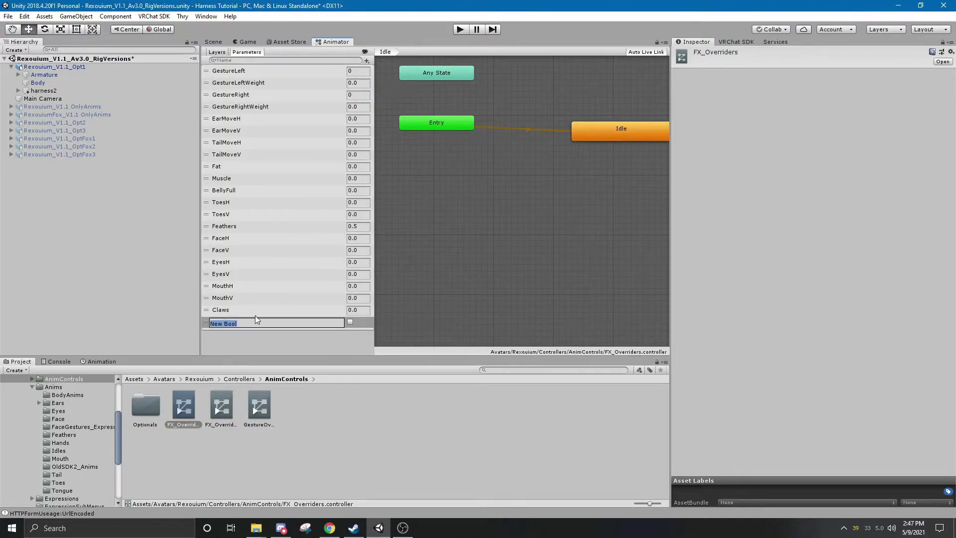
type("Harness")
key("Return")
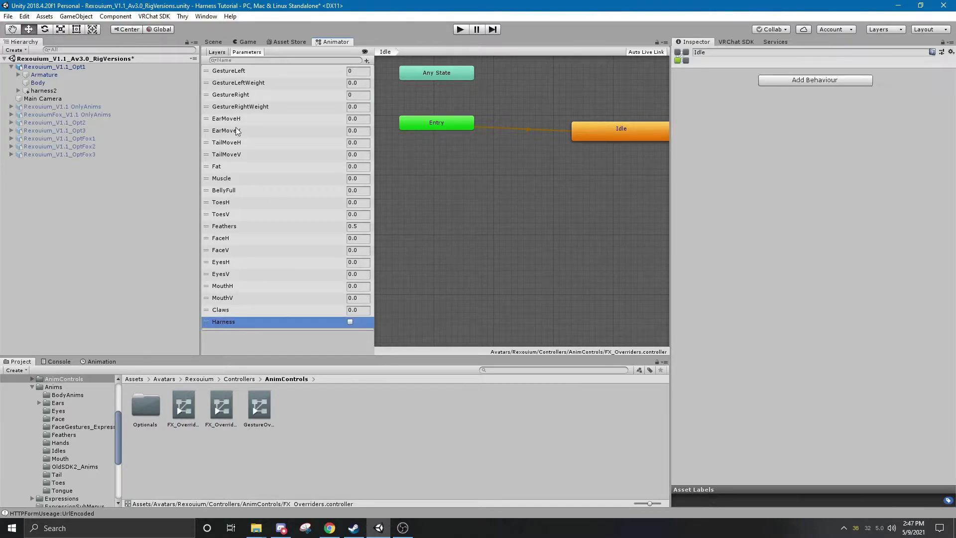
Add a layer named "Harness" to the FX_Overriders controller and raise its weight to the maximum.
left_click(217, 52)
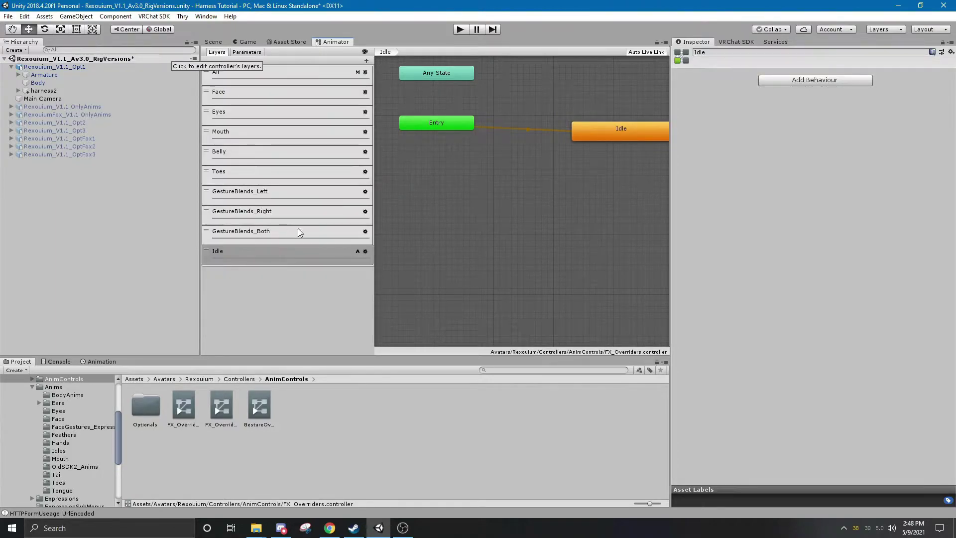
left_click(367, 60)
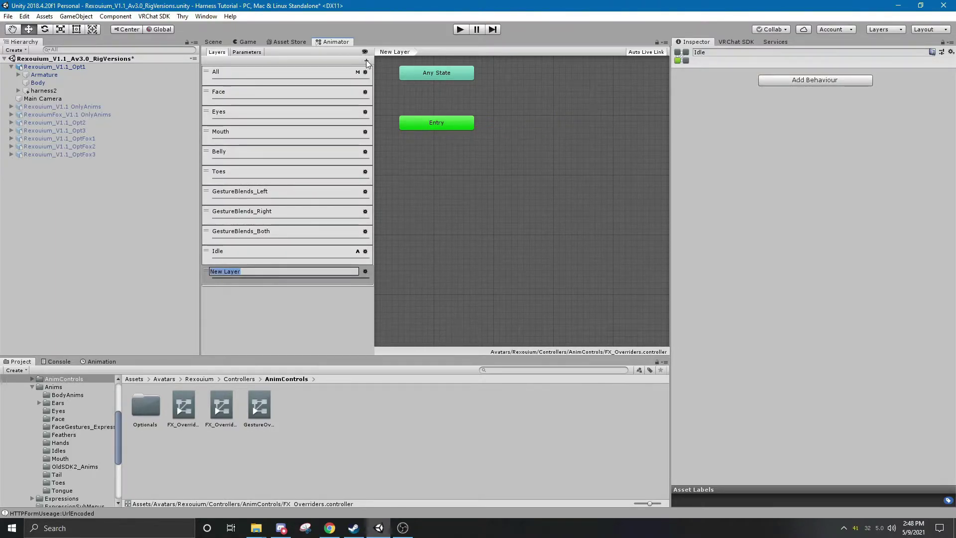
type("Harness")
key("Return")
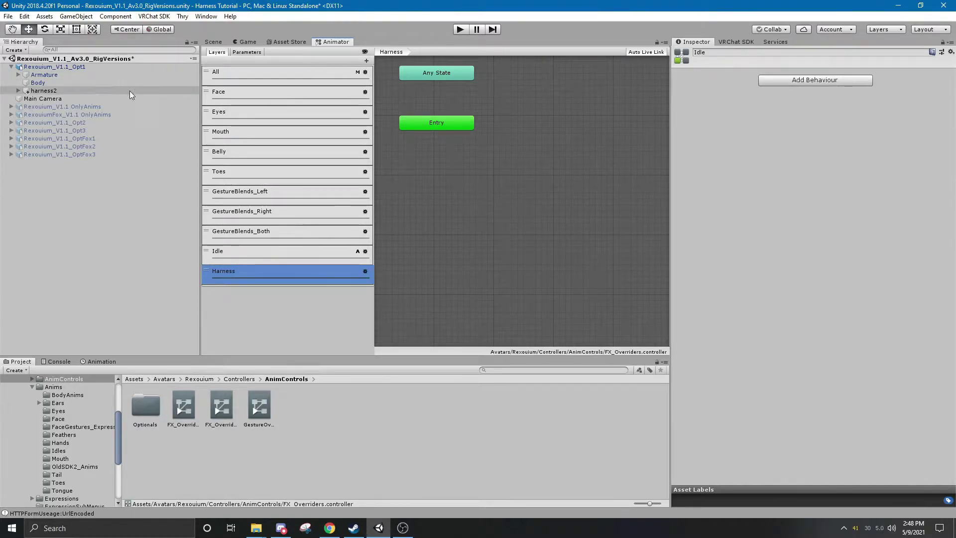
left_click(366, 271)
left_click_drag(431, 273, 470, 273)
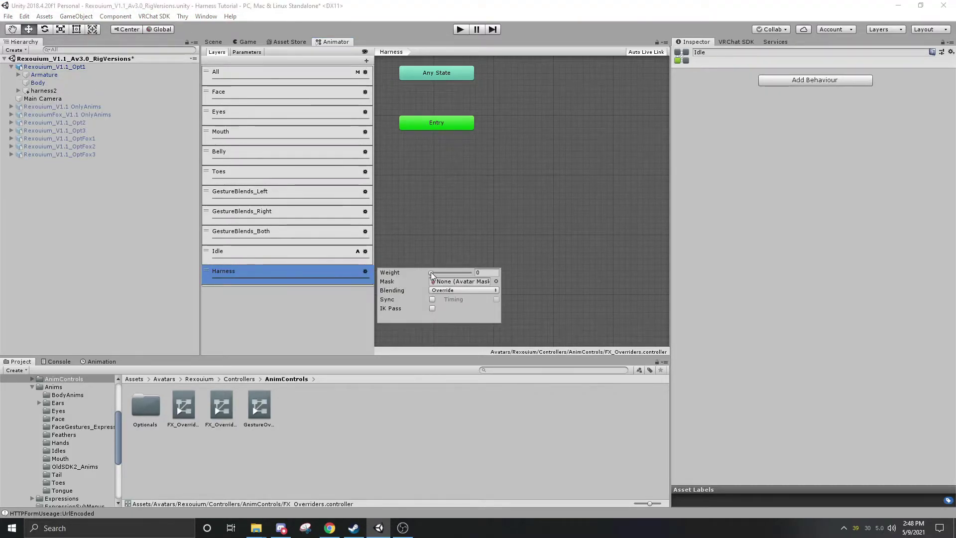
left_click(310, 313)
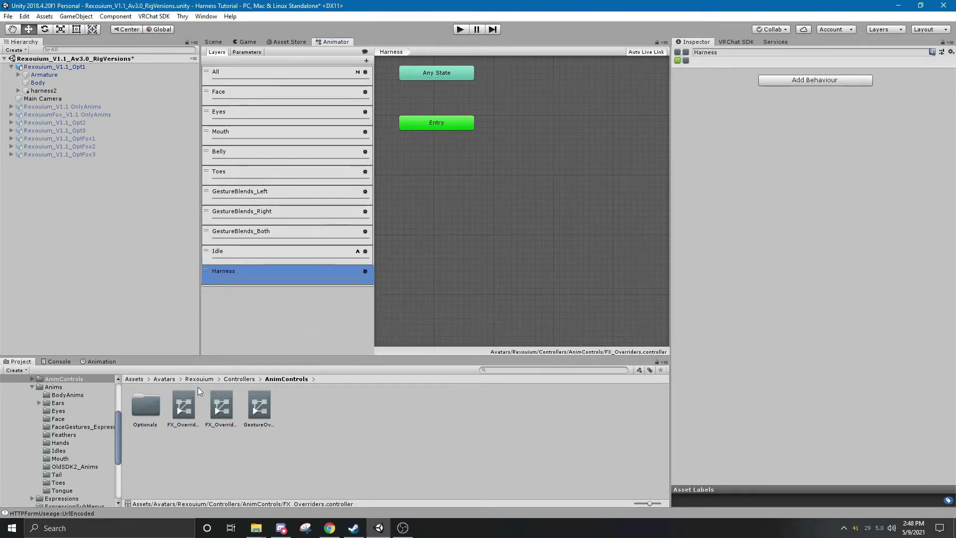
Review the parameter list in the avatar's Rex_StateParameters asset and return to the Rexouium_V1.1_Opt1 avatar.
left_click(67, 67)
scroll(811, 273, "down", 5)
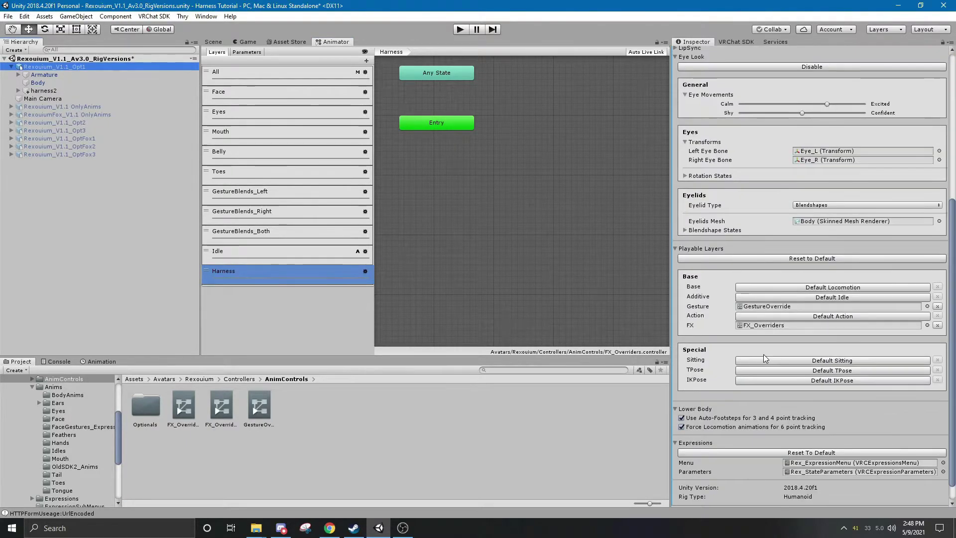
left_click(823, 472)
double_click(823, 472)
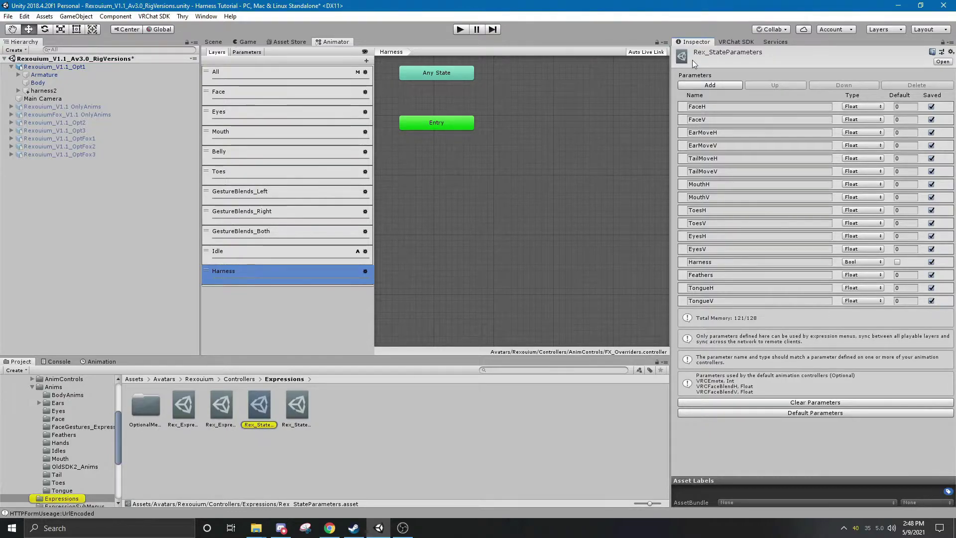
left_click(47, 67)
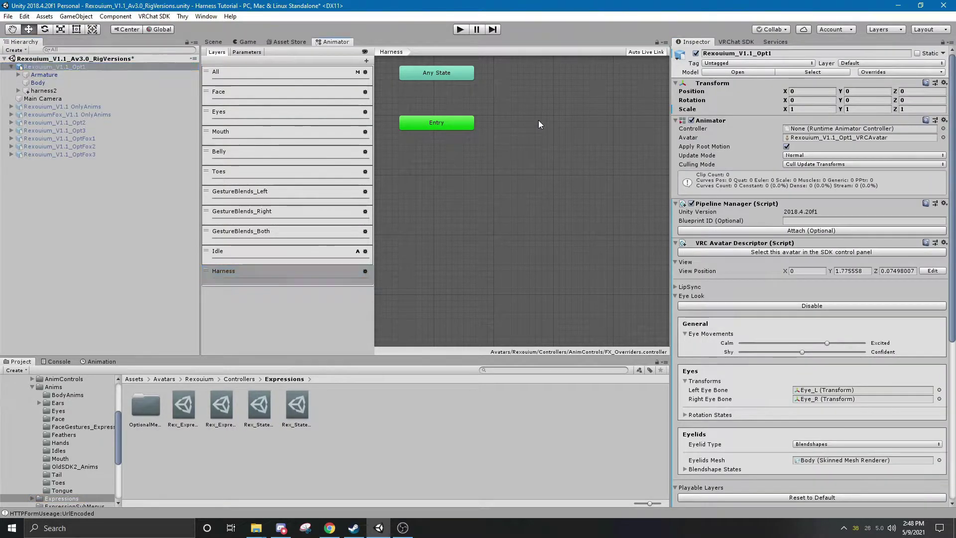
Create an empty default state in the Harness layer and place it below and between the Entry and Exit nodes.
scroll(517, 145, "down", 5)
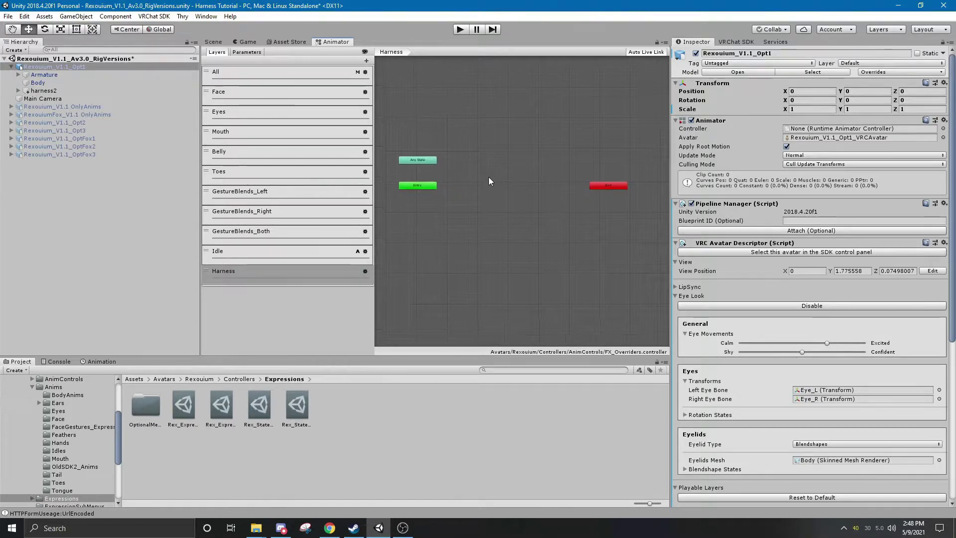
scroll(477, 204, "up", 2)
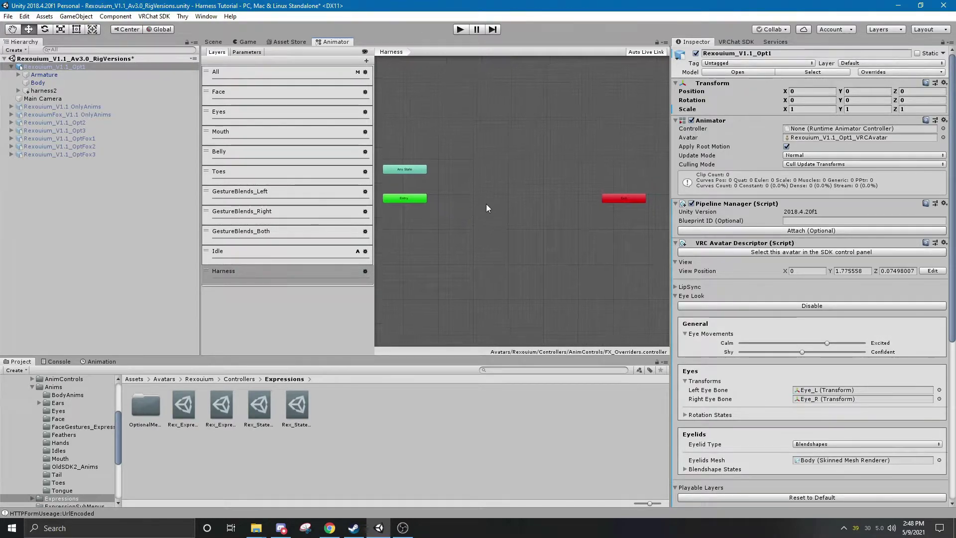
middle_click_drag(486, 201, 506, 217)
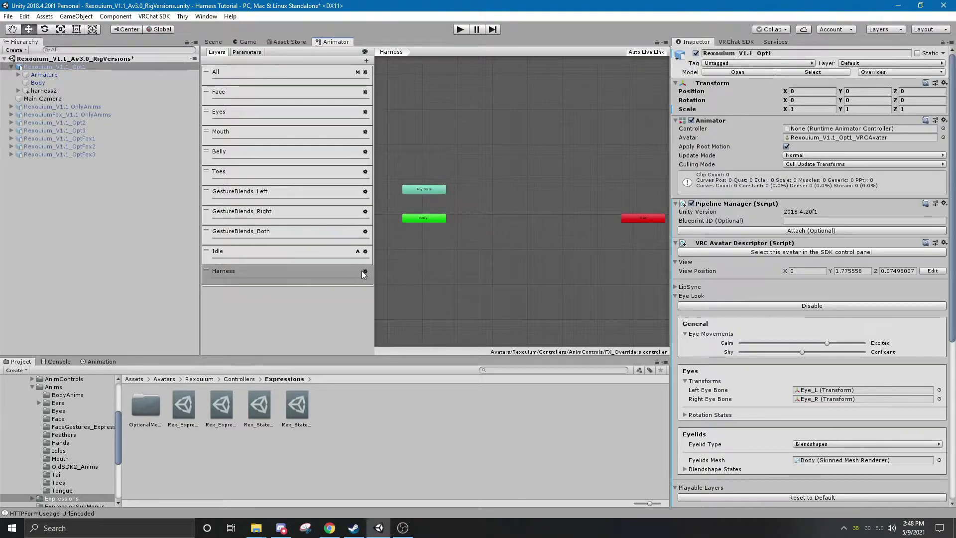
right_click(530, 253)
mouse_move(588, 259)
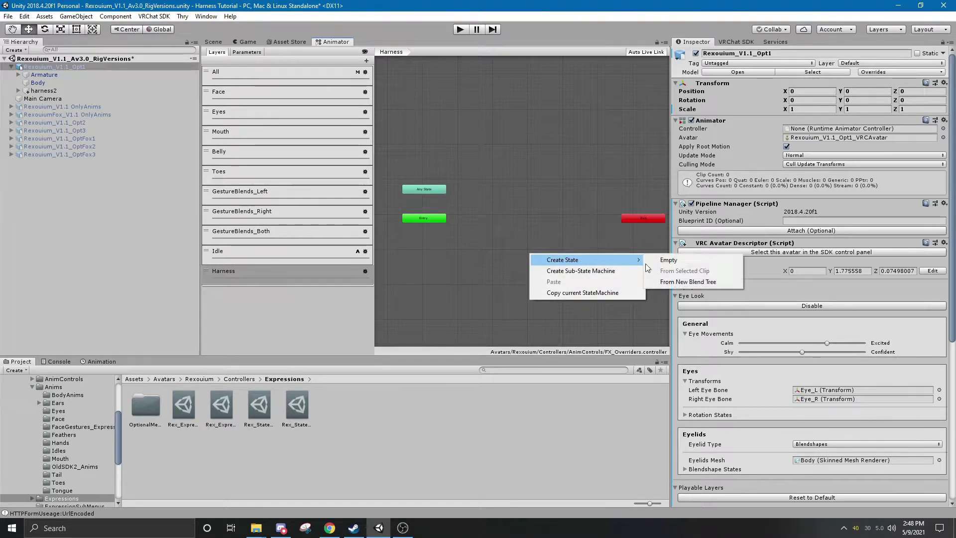
left_click(668, 260)
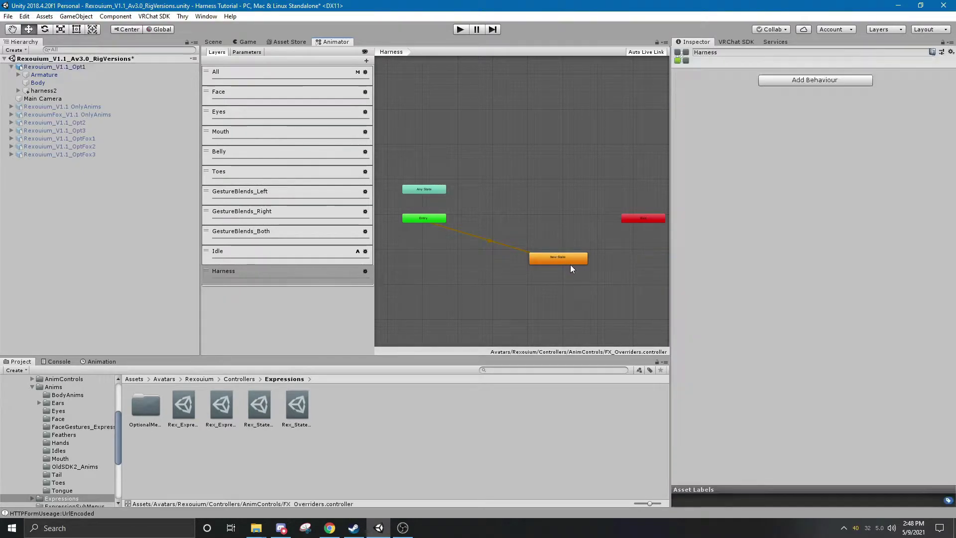
left_click_drag(566, 263, 540, 265)
left_click(516, 193)
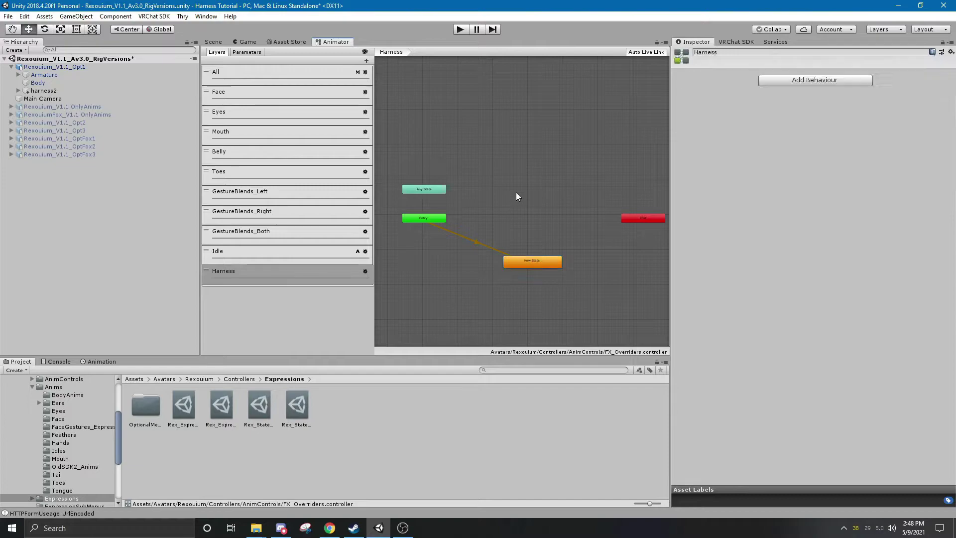
Create a second empty state in the Harness layer and place it above the default state.
right_click(519, 176)
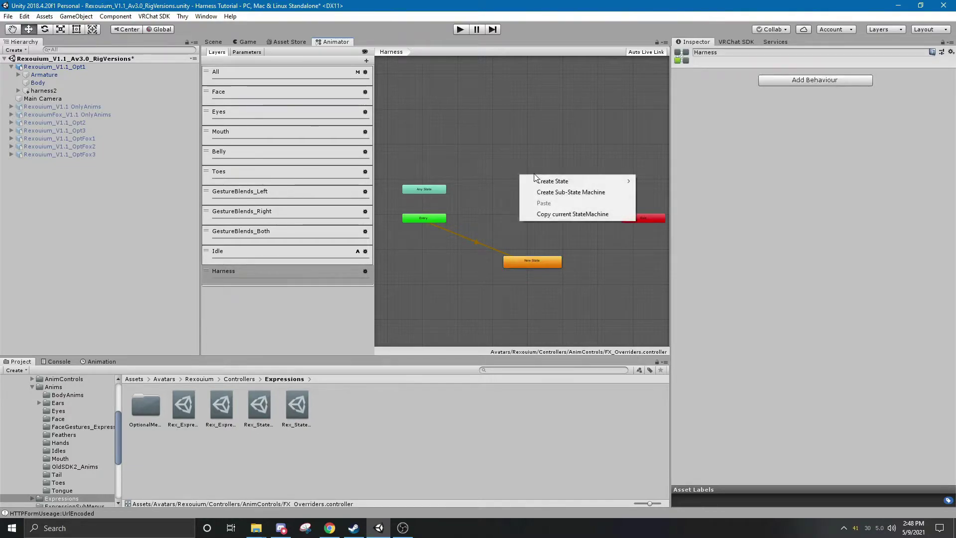
mouse_move(575, 181)
left_click(657, 182)
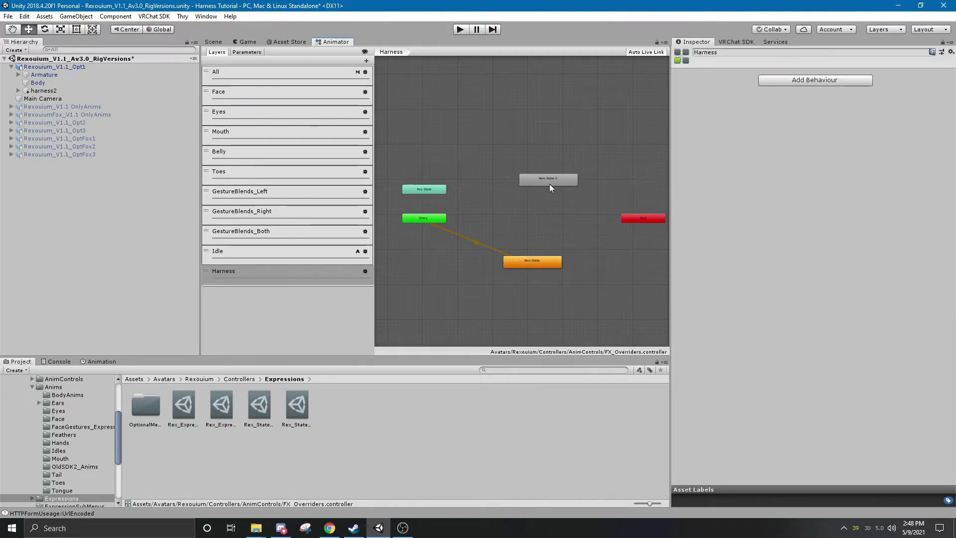
left_click_drag(550, 185, 526, 210)
Make a transition from Any State to New State 0 and another from New State 0 to Exit.
left_click(440, 191)
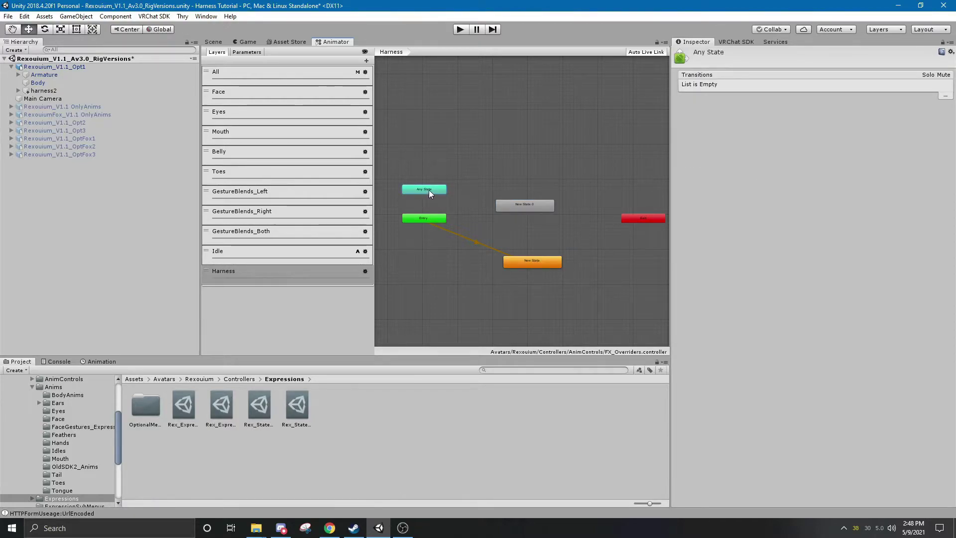
right_click(429, 190)
left_click(436, 194)
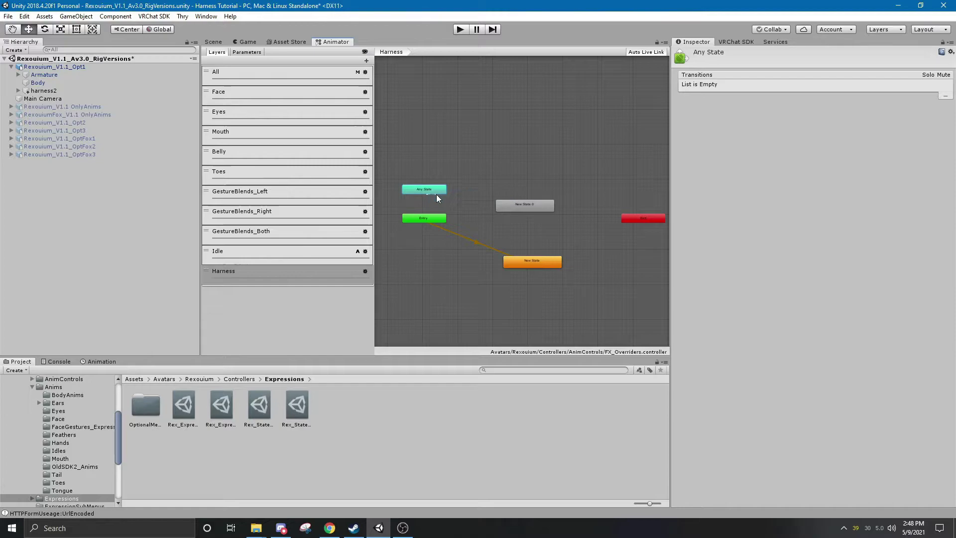
left_click(514, 207)
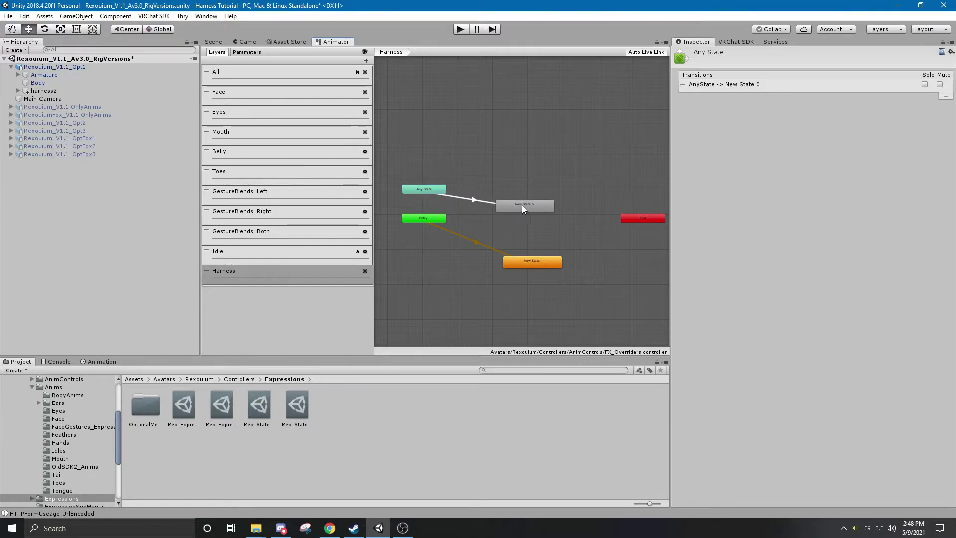
left_click(549, 208)
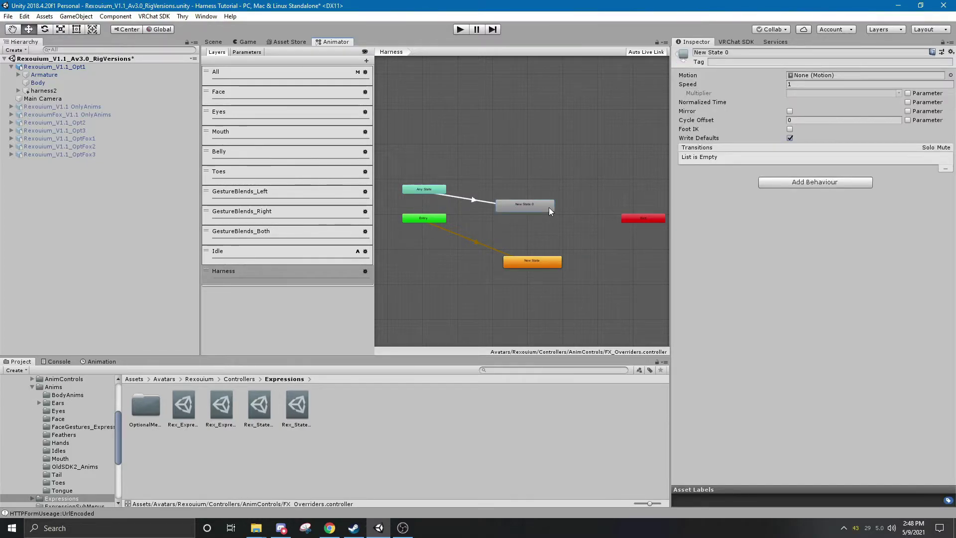
right_click(549, 207)
left_click(565, 213)
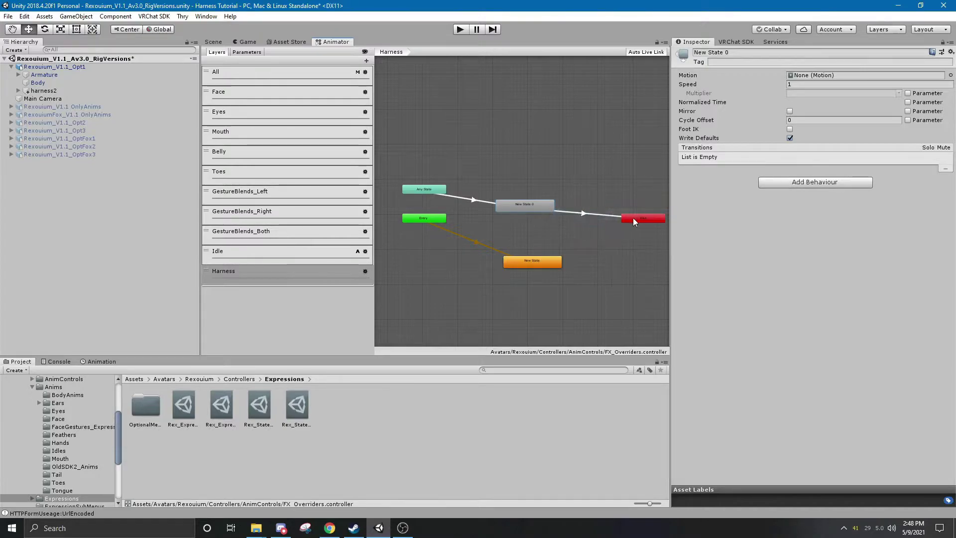
left_click(639, 218)
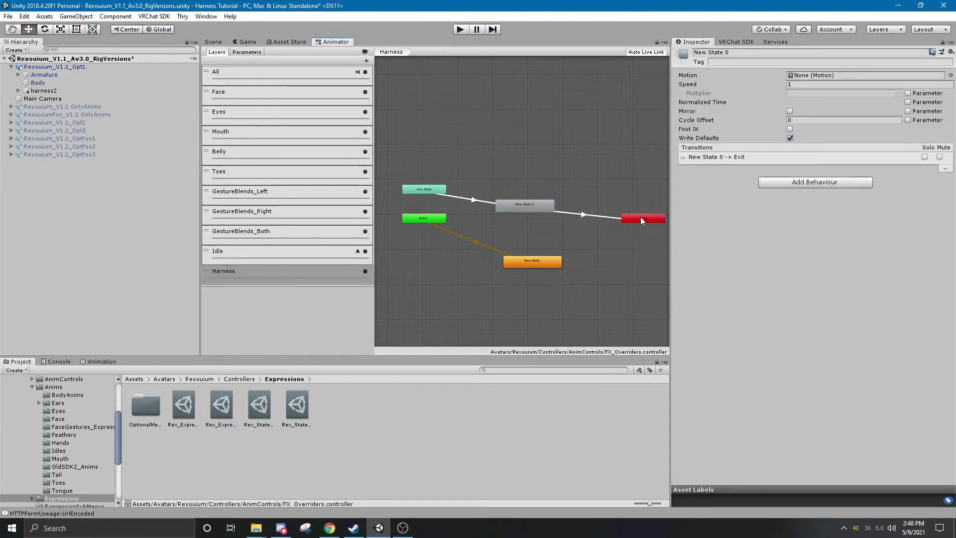
Add a condition to the Any State to New State 0 transition that requires Harness to be true.
left_click(584, 213)
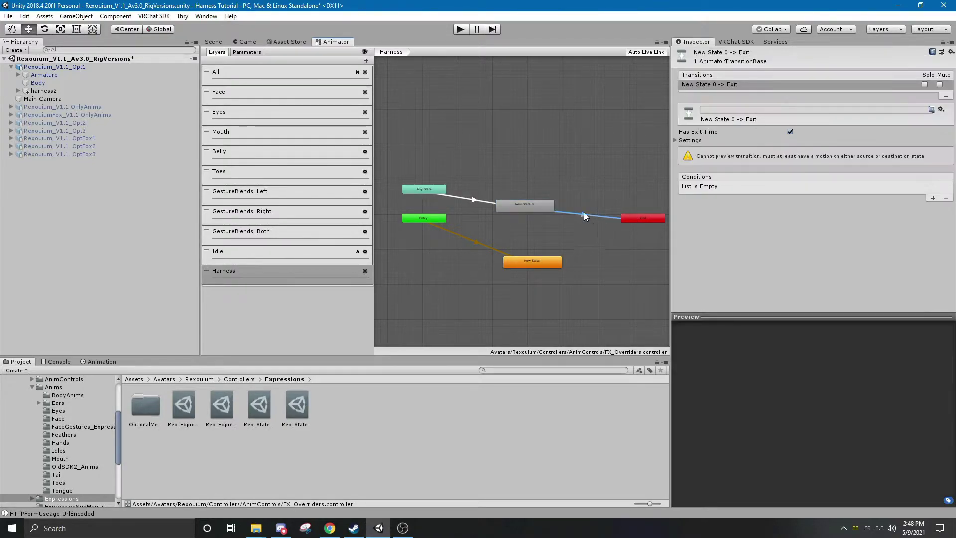
left_click(475, 202)
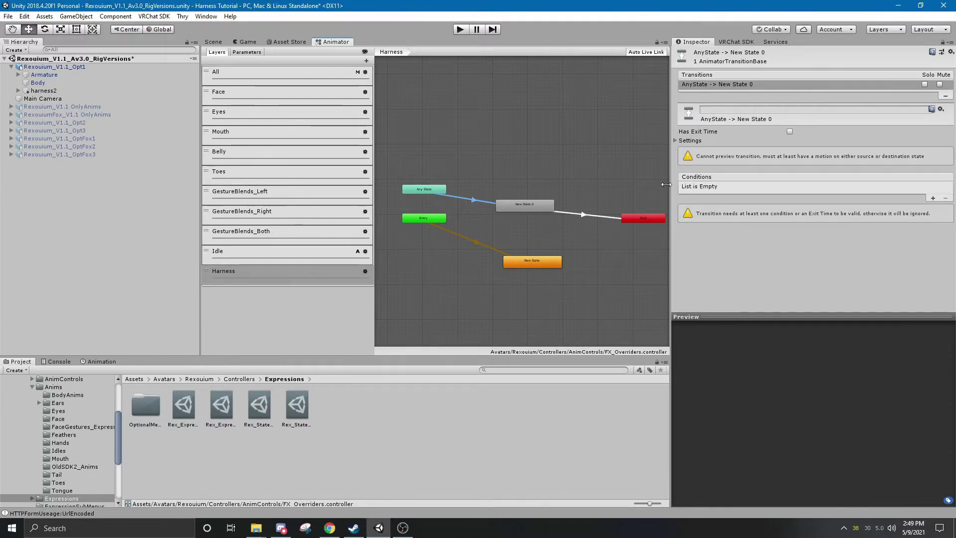
left_click(933, 198)
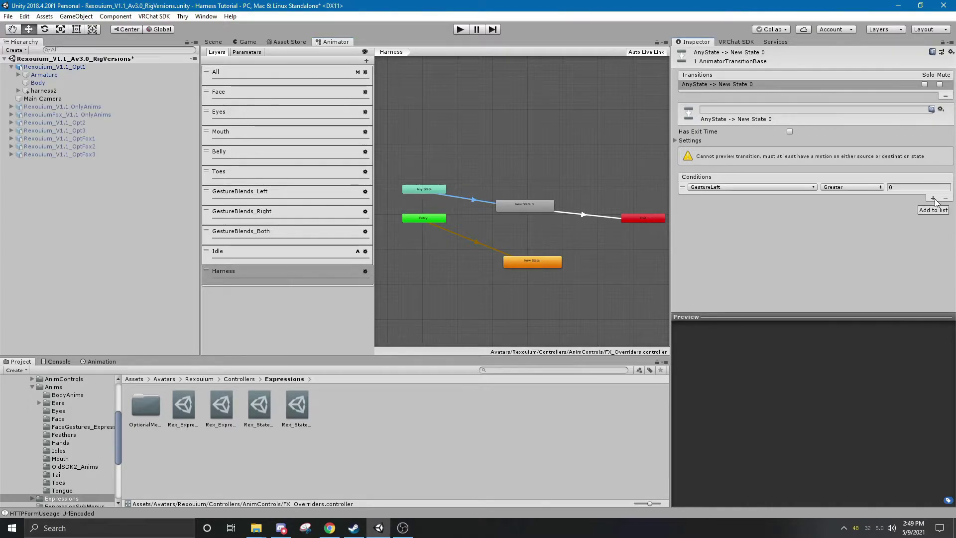
left_click(789, 187)
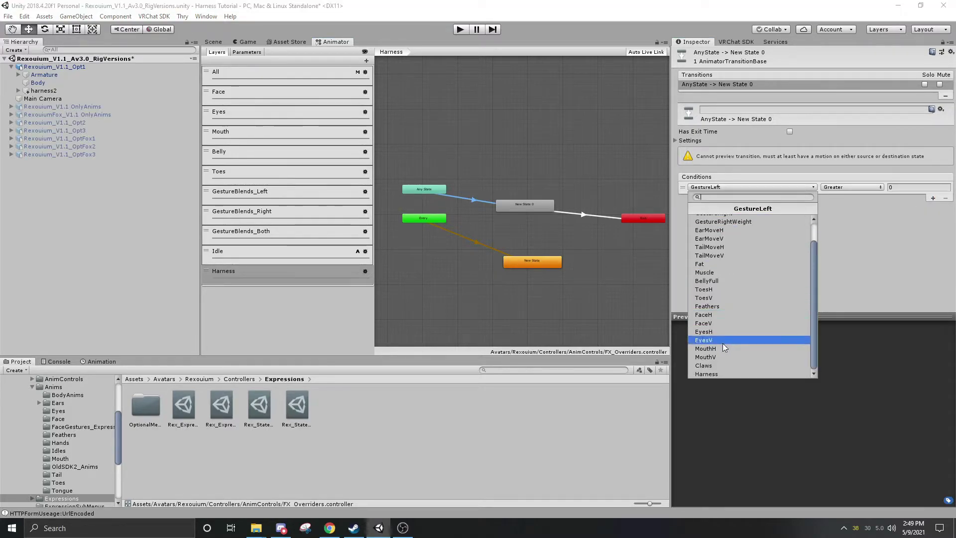
left_click(712, 375)
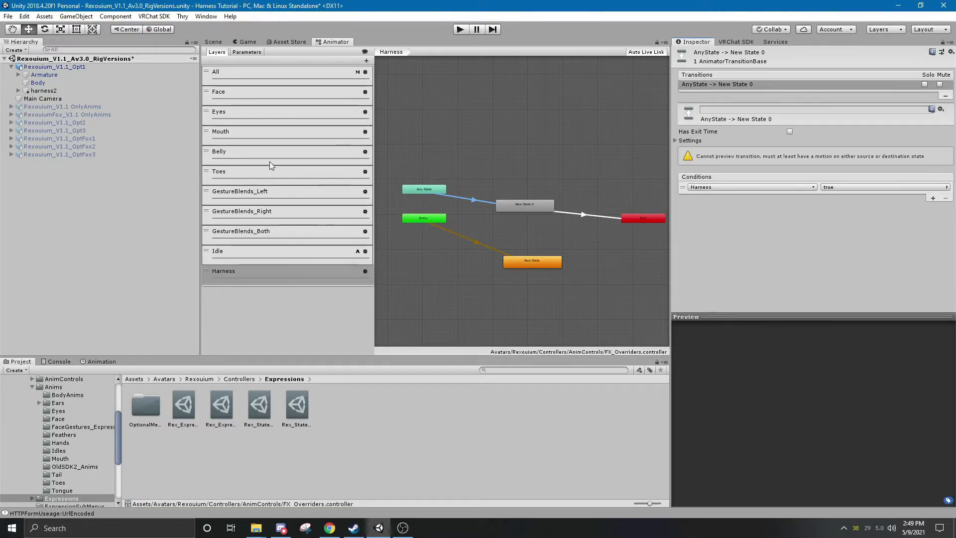
right_click(514, 150)
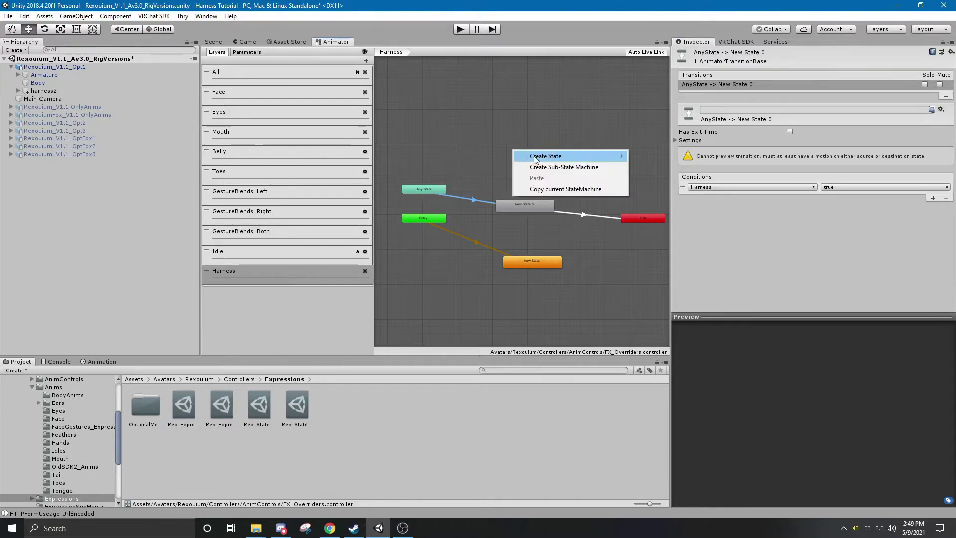
left_click(623, 117)
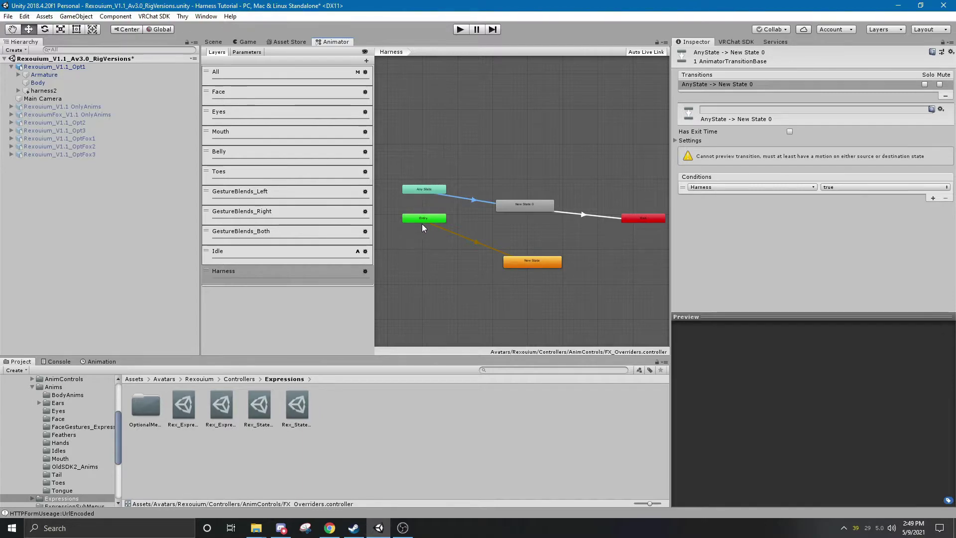
Move the Entry node down so it lines up with the orange default state in the Harness layer.
left_click_drag(430, 219, 428, 262)
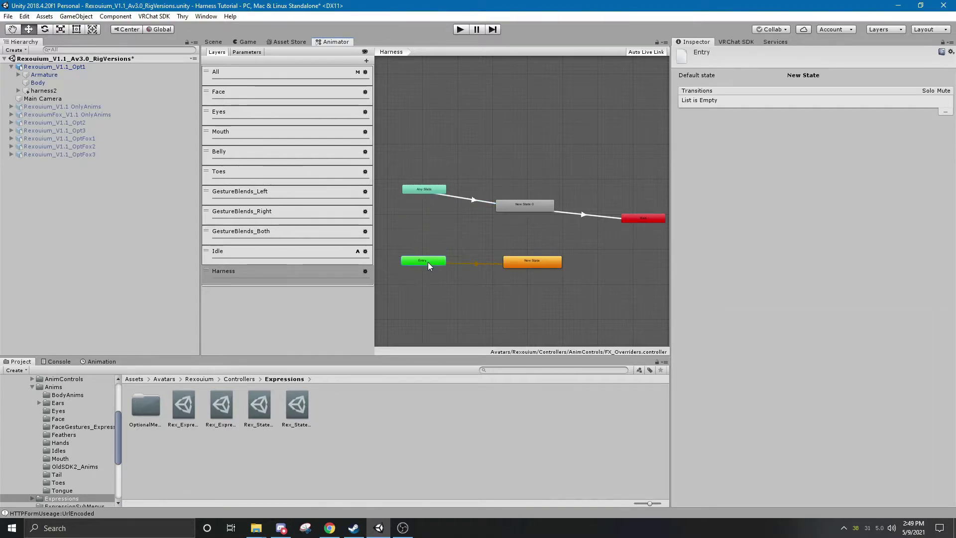
left_click(477, 201)
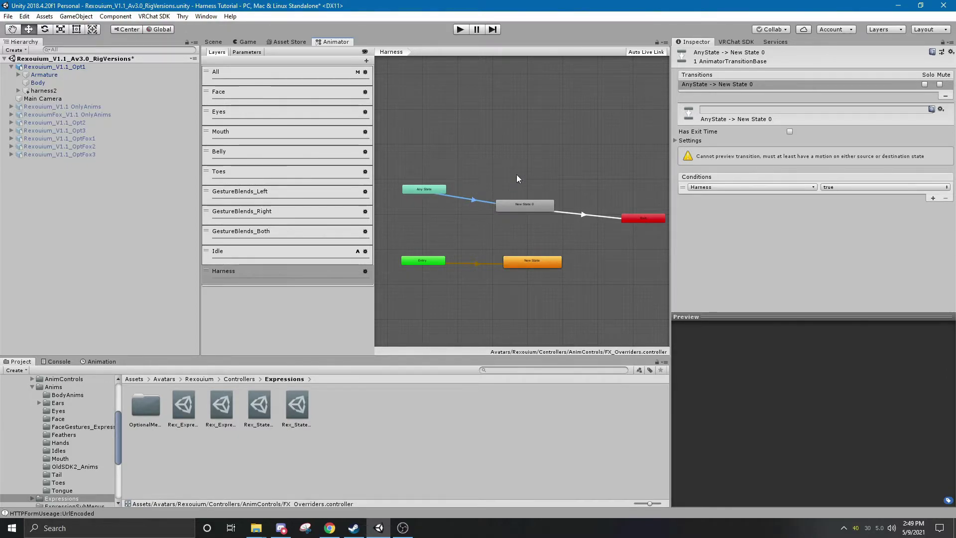
Give the New State 0 to Exit transition a condition that Harness is false and turn off its exit time.
left_click(583, 214)
left_click(932, 197)
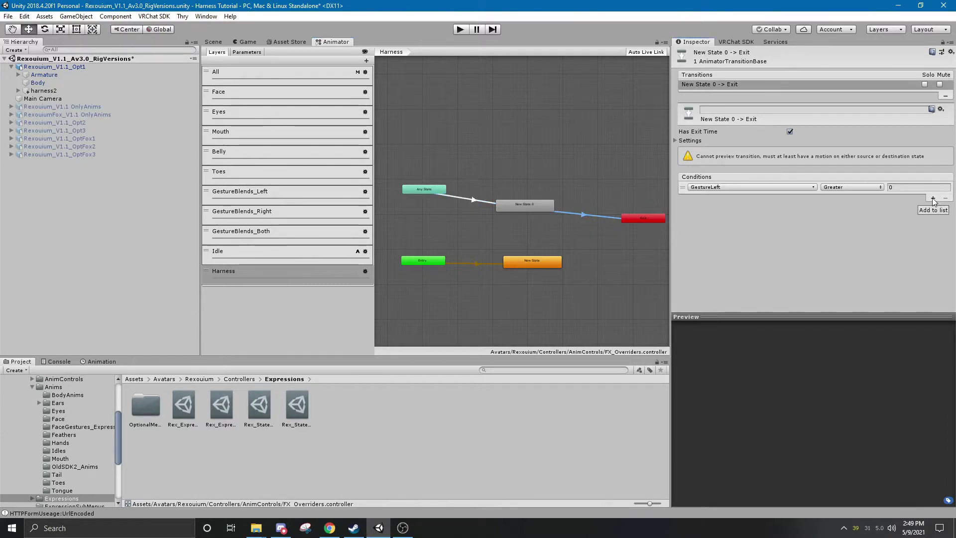
left_click(801, 187)
scroll(707, 297, "down", 1)
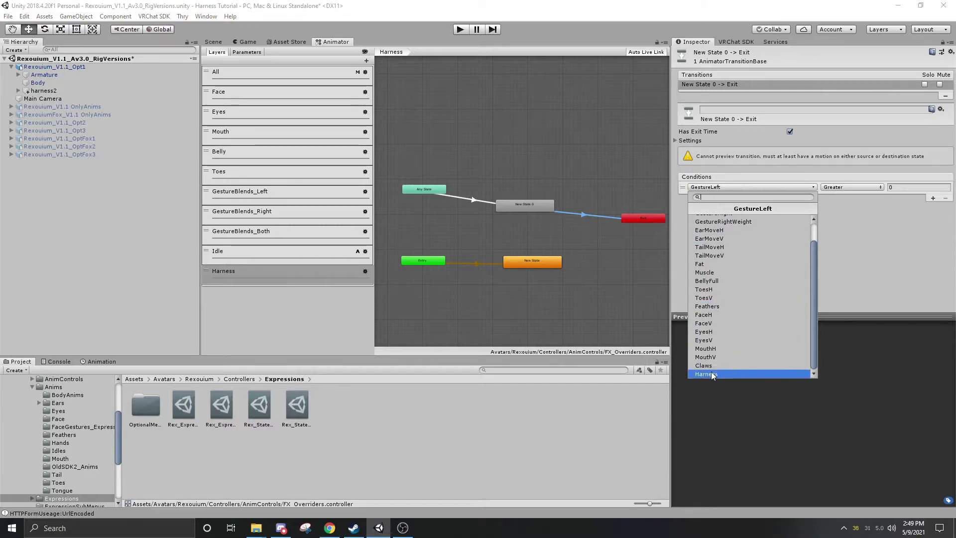
left_click(707, 372)
left_click(856, 188)
left_click(844, 209)
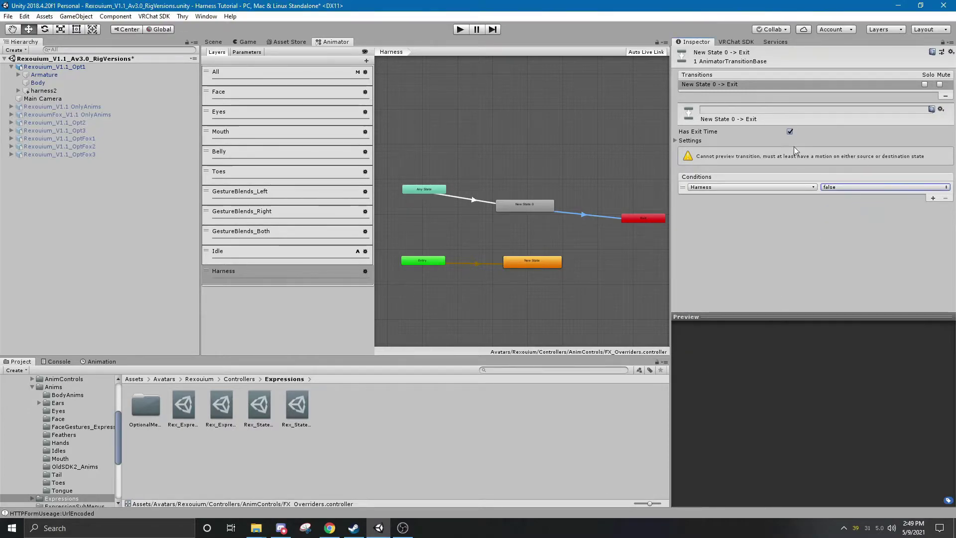
left_click(789, 133)
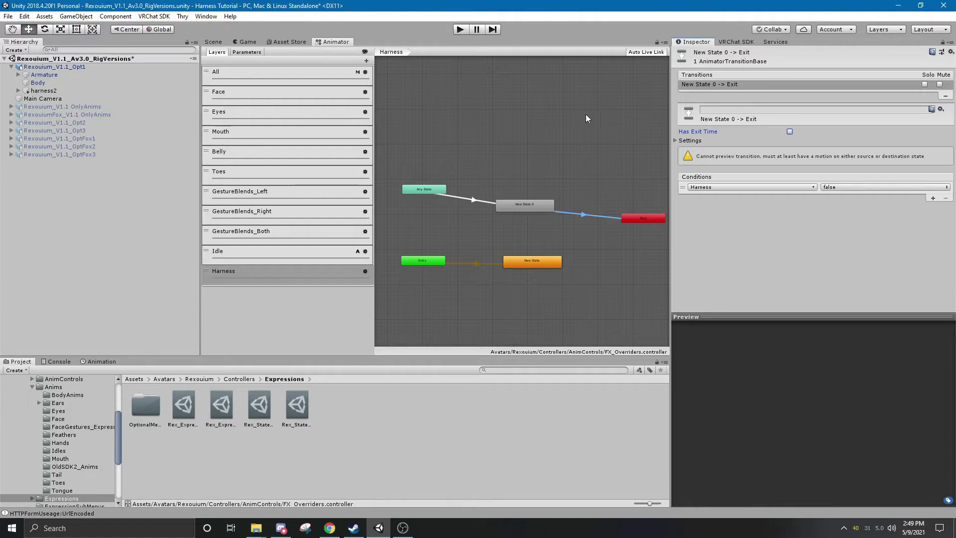
left_click(534, 146)
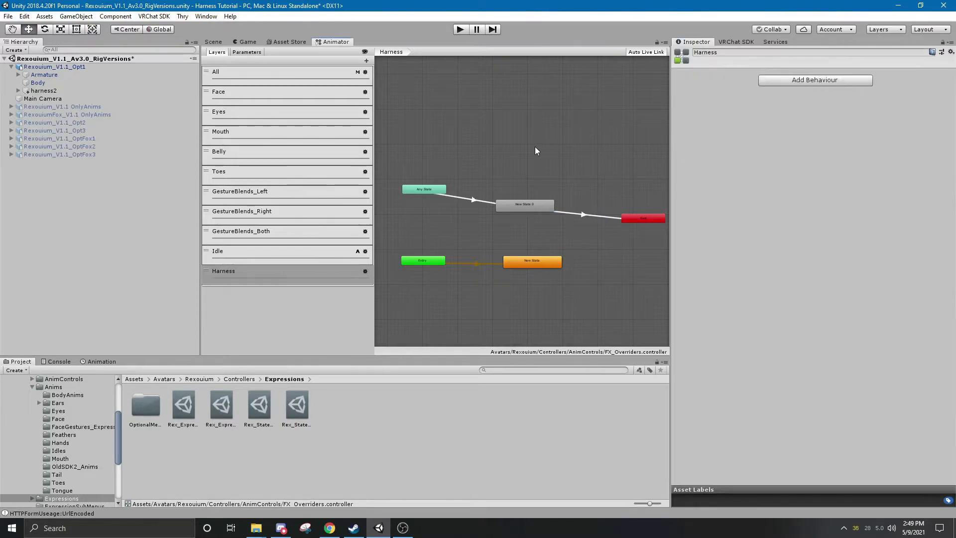
Duplicate the Rexouium_V1.1_Opt1 avatar in the scene hierarchy.
left_click(213, 42)
middle_click_drag(406, 170, 449, 162)
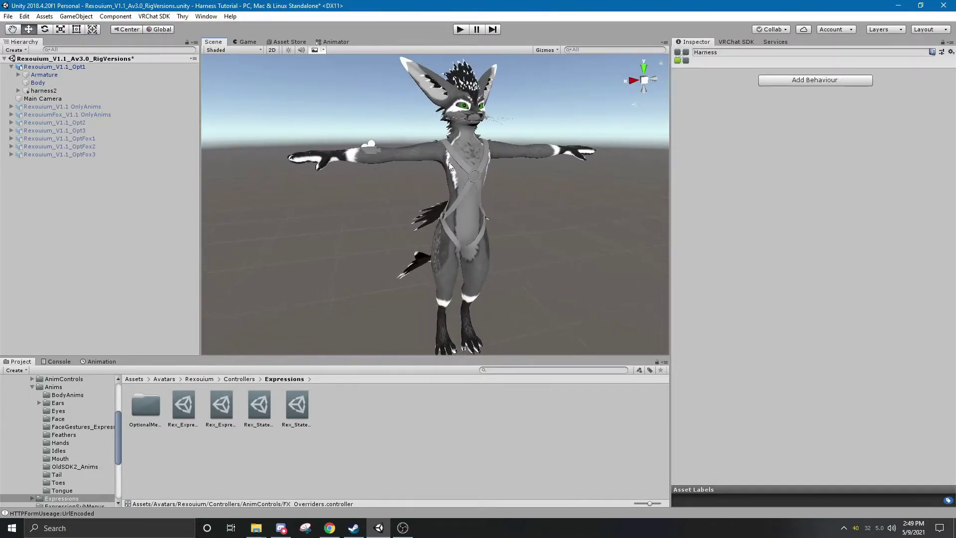
left_click(55, 68)
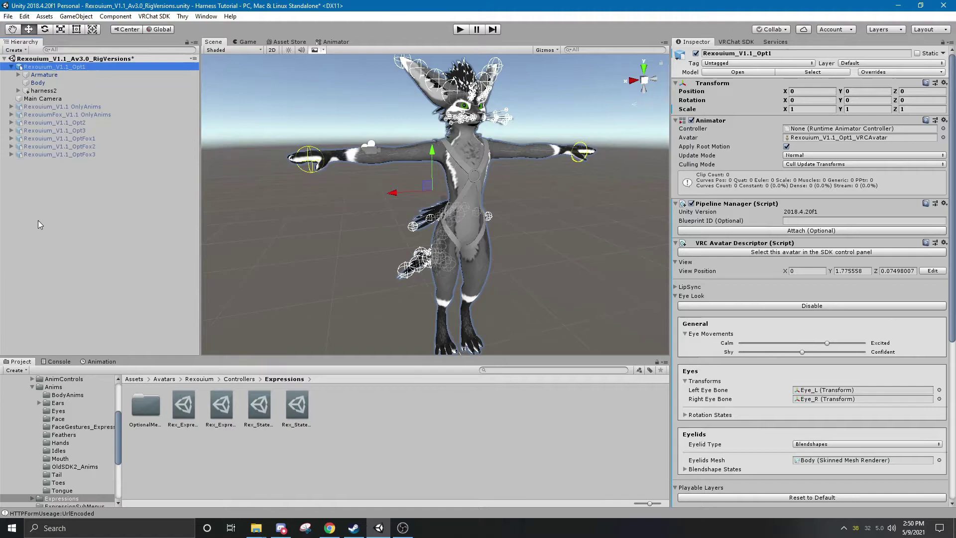
left_click(68, 212)
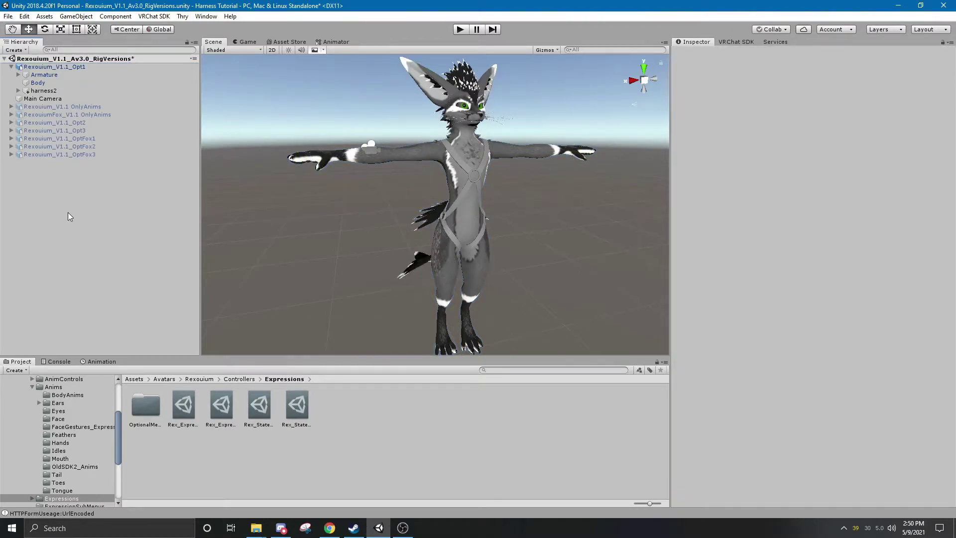
key("ctrl+v")
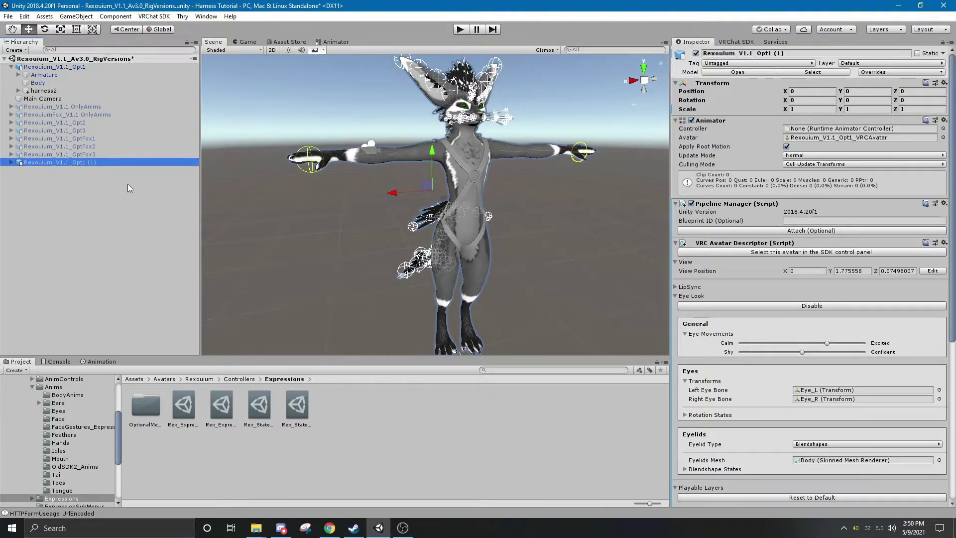
Create an animation clip for the duplicated avatar and save it as HarnessToggle in the Expressions folder.
left_click(102, 362)
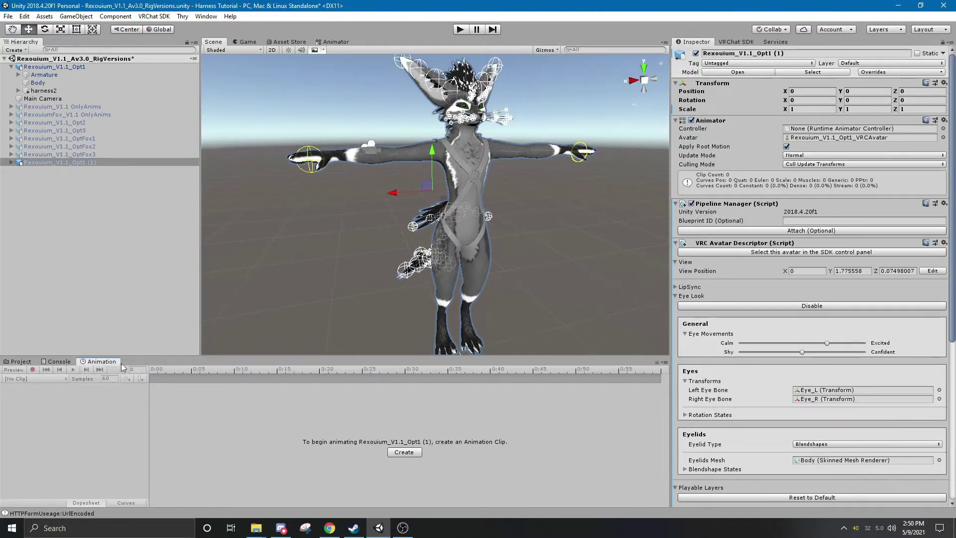
left_click(665, 363)
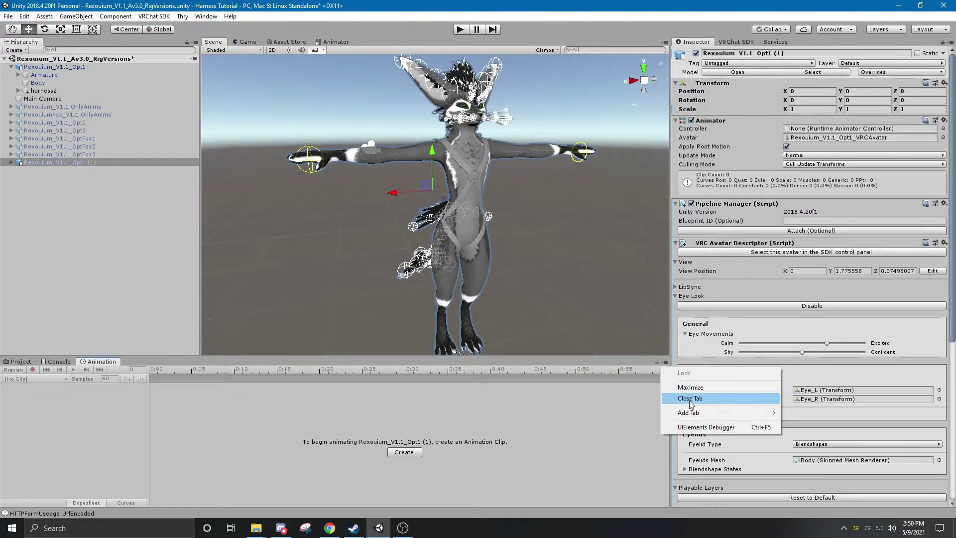
mouse_move(697, 417)
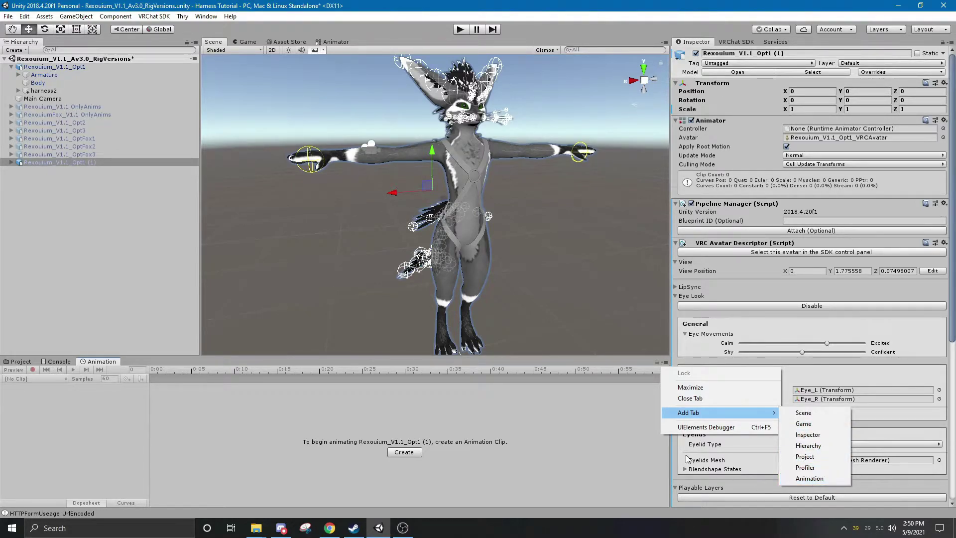
left_click(95, 417)
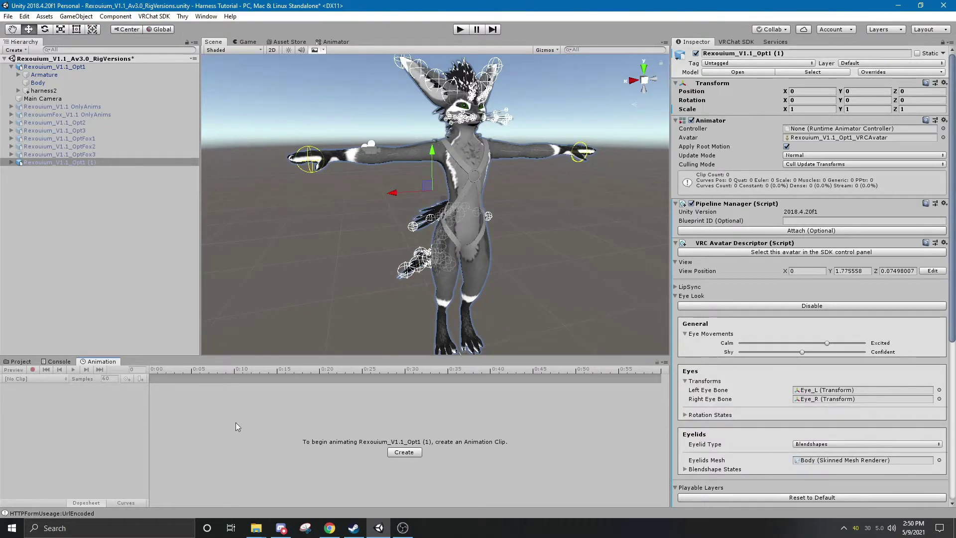
left_click(411, 452)
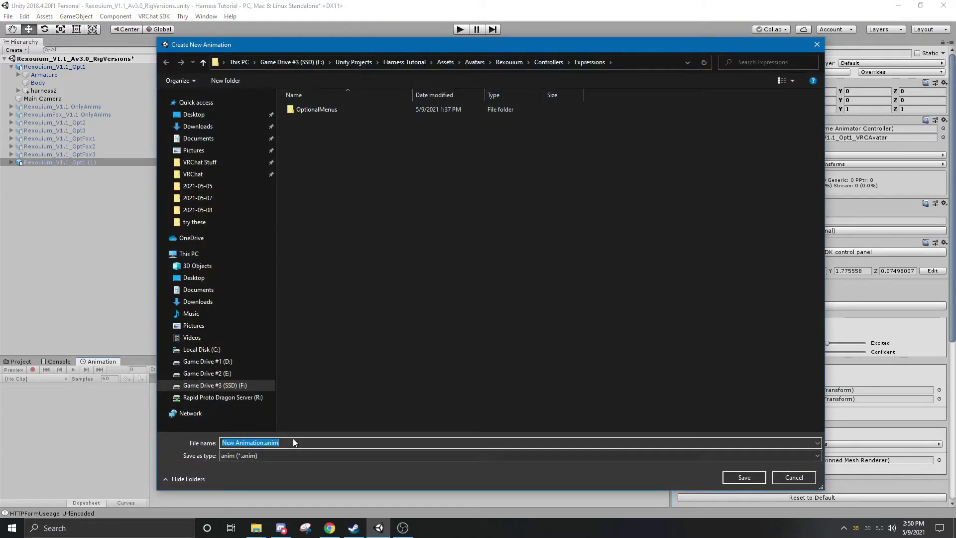
type("HarnessToggle")
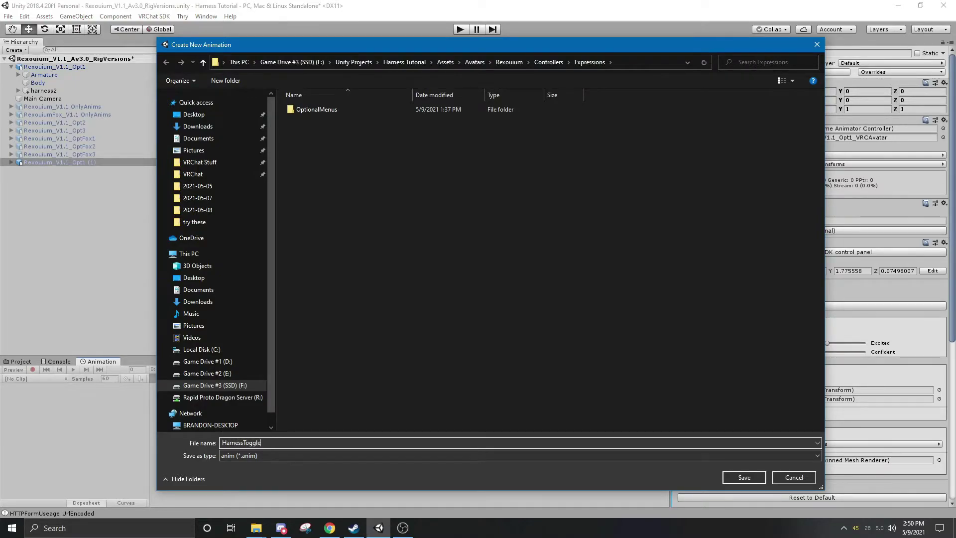
key("Return")
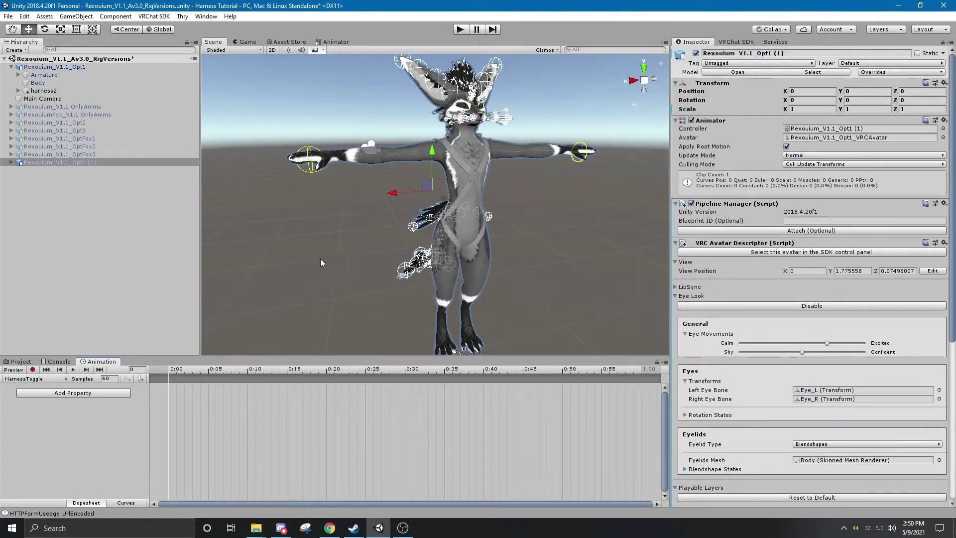
Add the Is Active property of harness2 to the HarnessToggle animation.
left_click(70, 394)
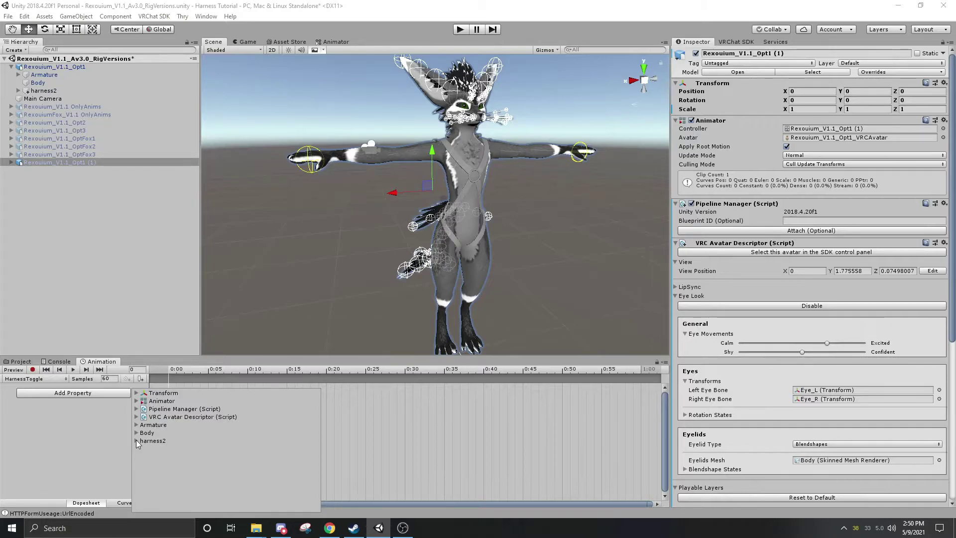
left_click(137, 425)
left_click(144, 448)
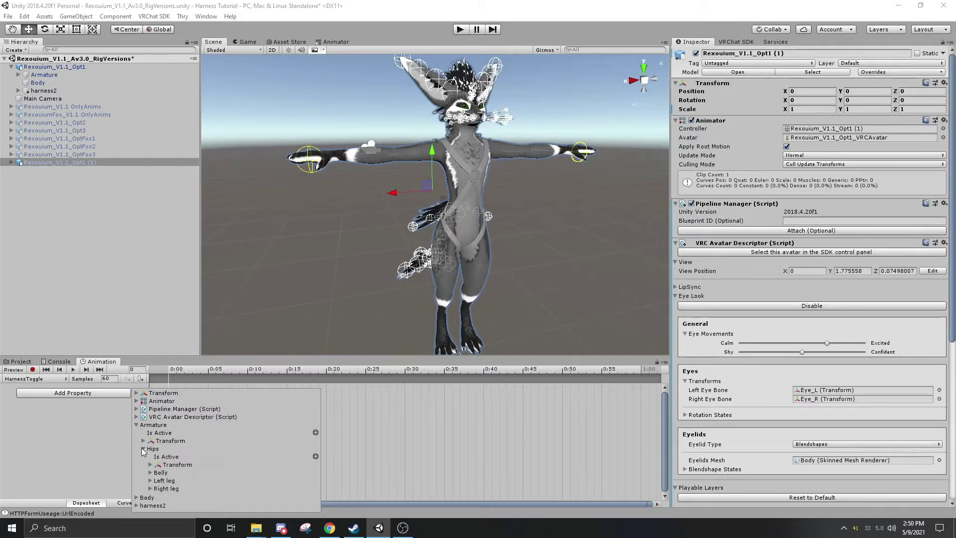
left_click(136, 424)
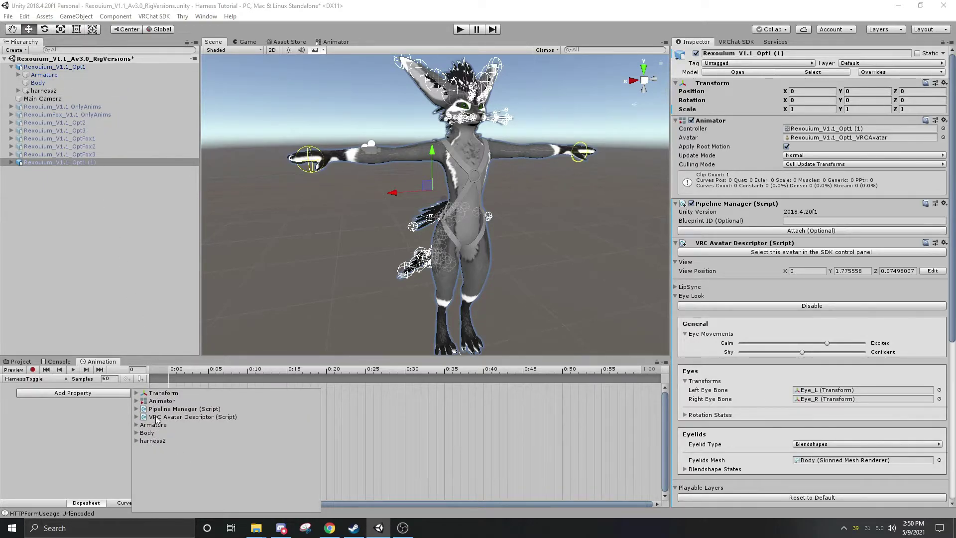
left_click(136, 441)
left_click(314, 447)
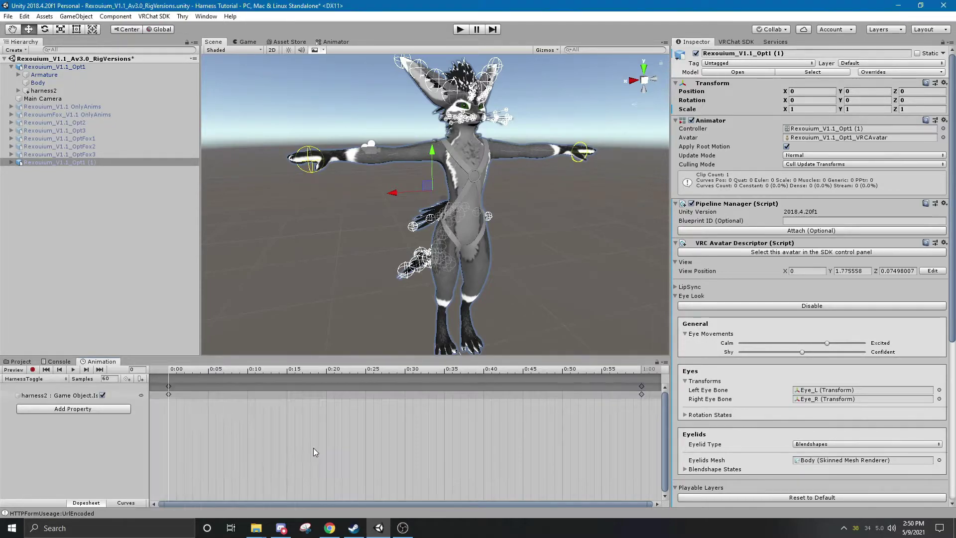
Delete the harness2 keyframe at 1:00 and widen the property list to show the Is Active value.
left_click(641, 394)
key("Delete")
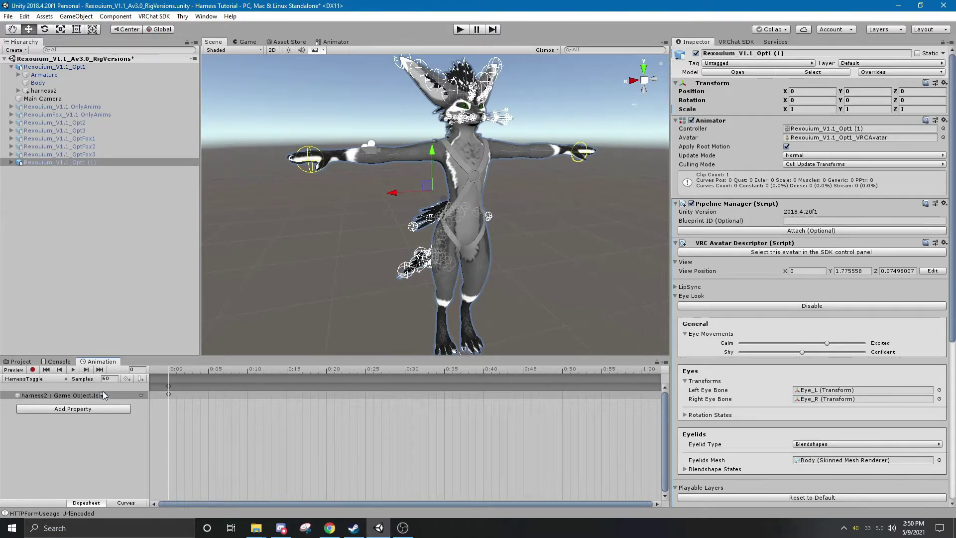
left_click_drag(150, 397, 207, 397)
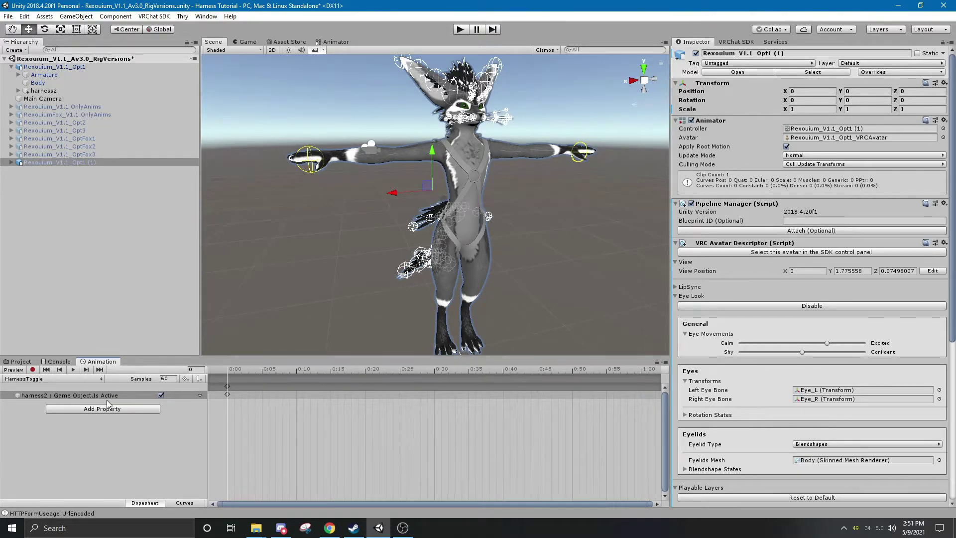
Delete the duplicate avatar Rexouium_V1.1_Opt1 (1) from the scene.
left_click(103, 228)
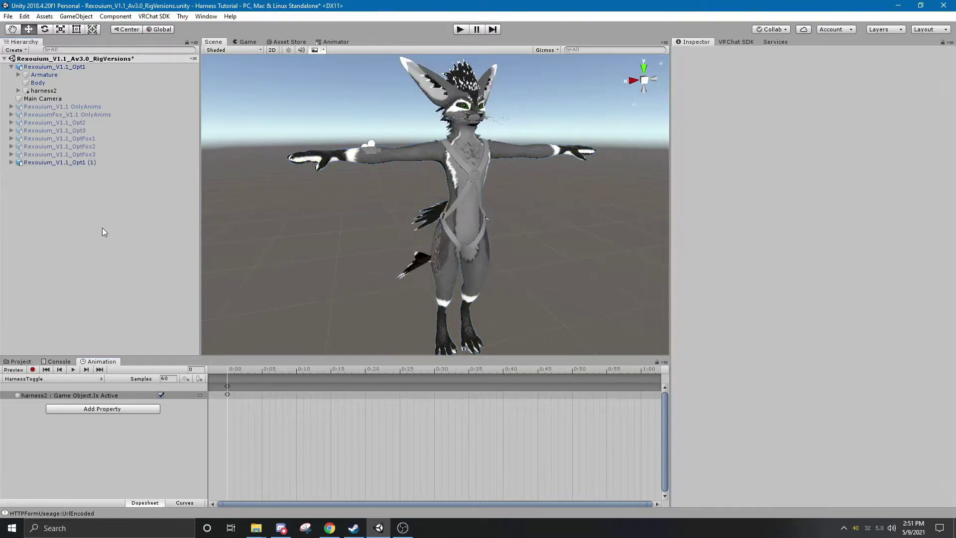
left_click(68, 163)
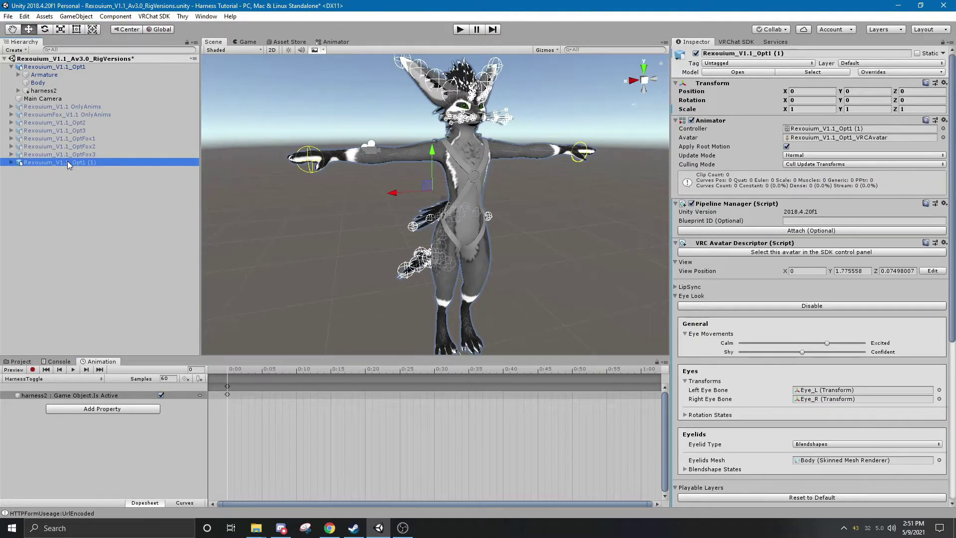
key("Delete")
Deactivate the harness2 object on the original avatar so the harness is off by default.
left_click(49, 92)
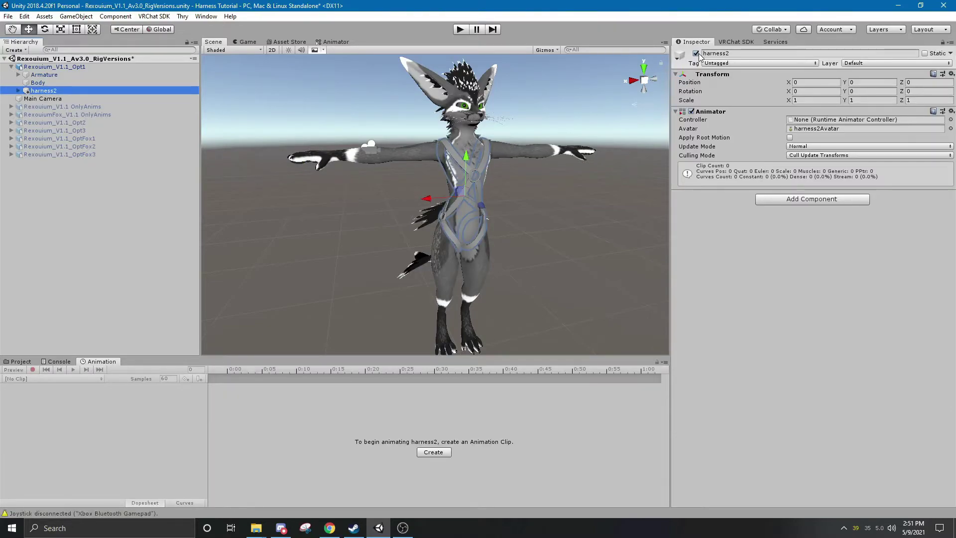
left_click(696, 54)
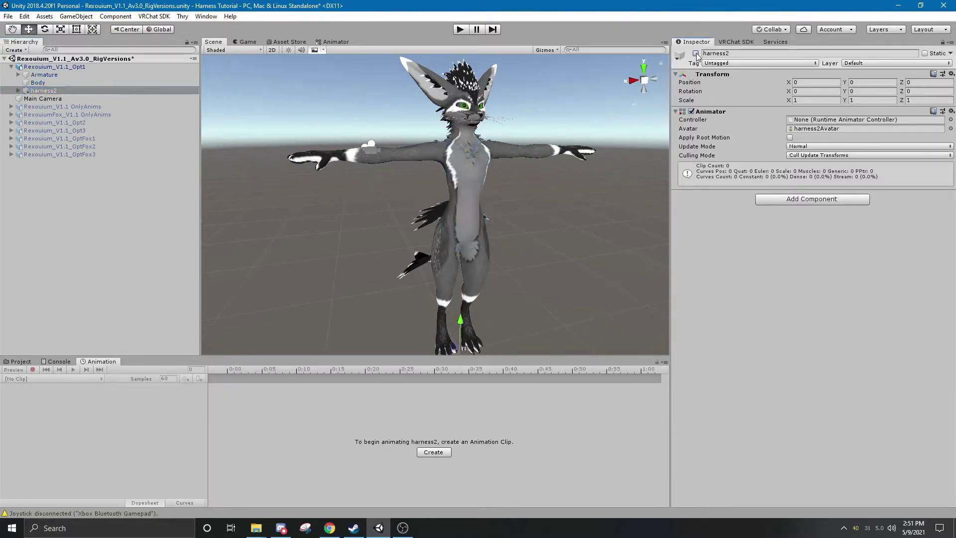
Open the FX_Overriders controller assigned to the FX playable layer of Rexouium_V1.1_Opt1.
left_click(57, 67)
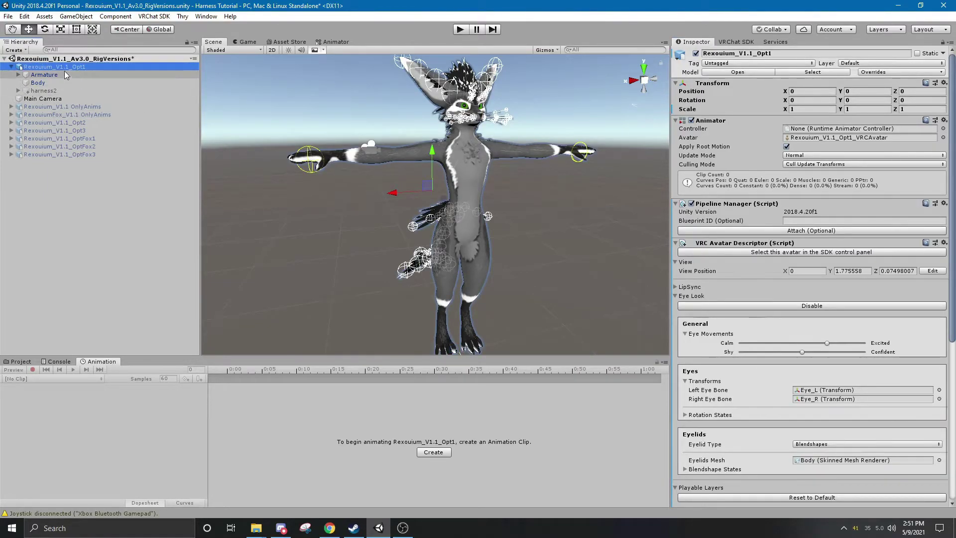
scroll(789, 246, "down", 10)
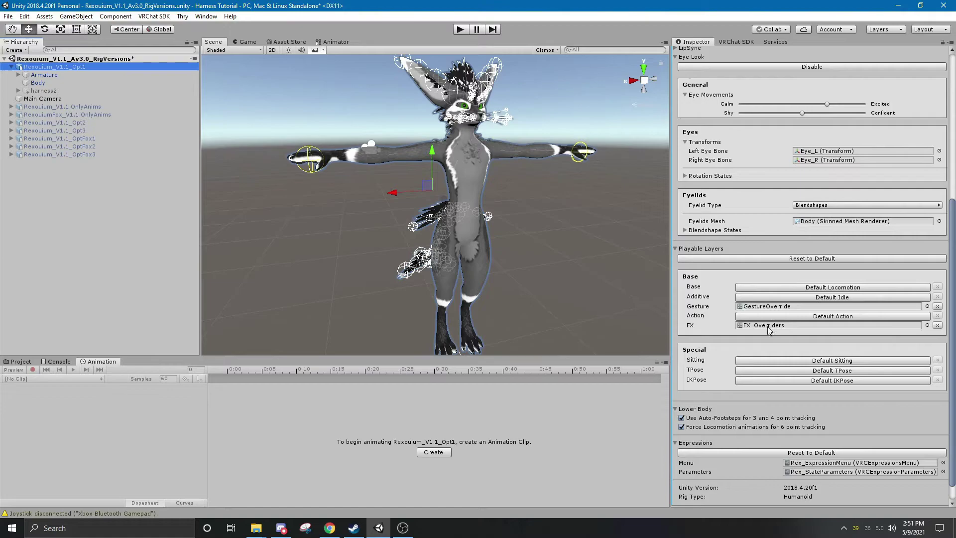
double_click(763, 326)
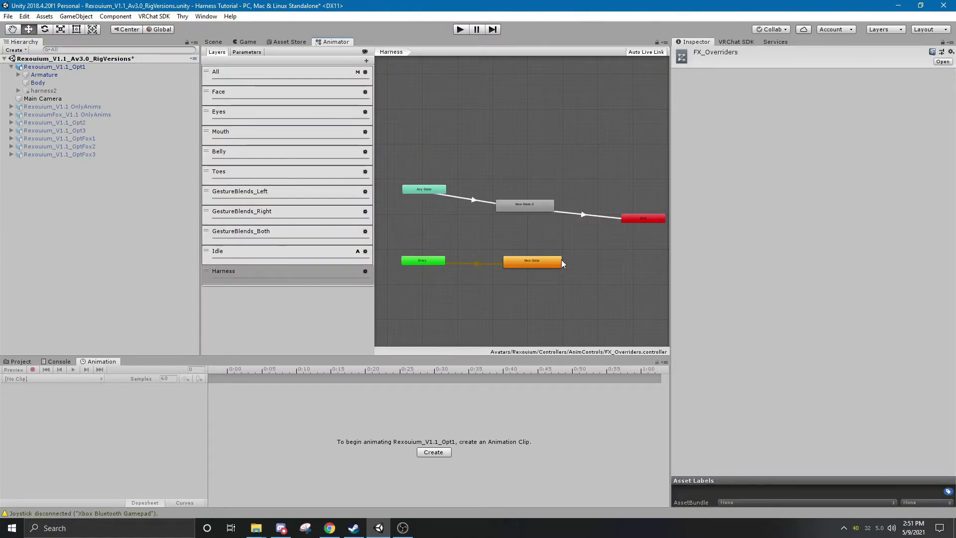
Assign the HarnessToggle animation as the motion of New State 0 in the Harness layer.
left_click(528, 204)
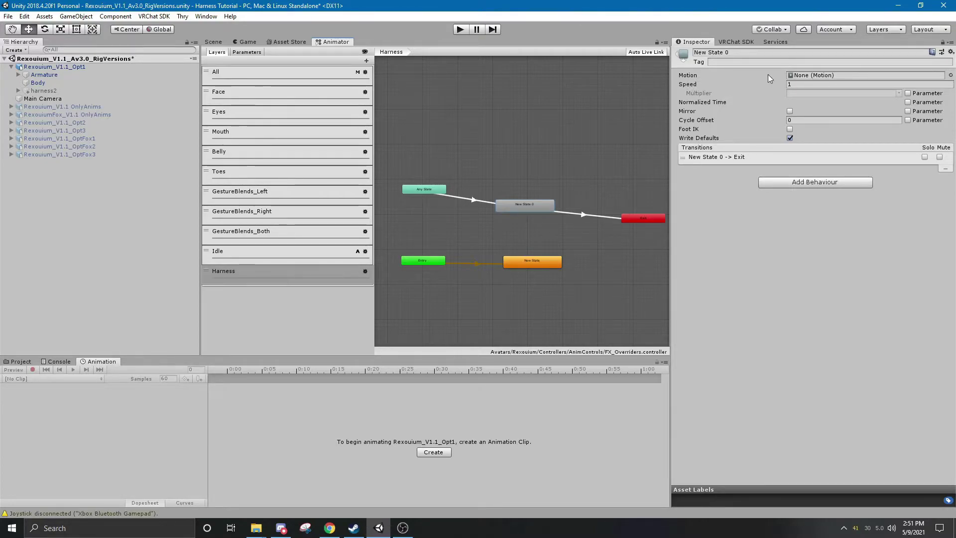
left_click(950, 76)
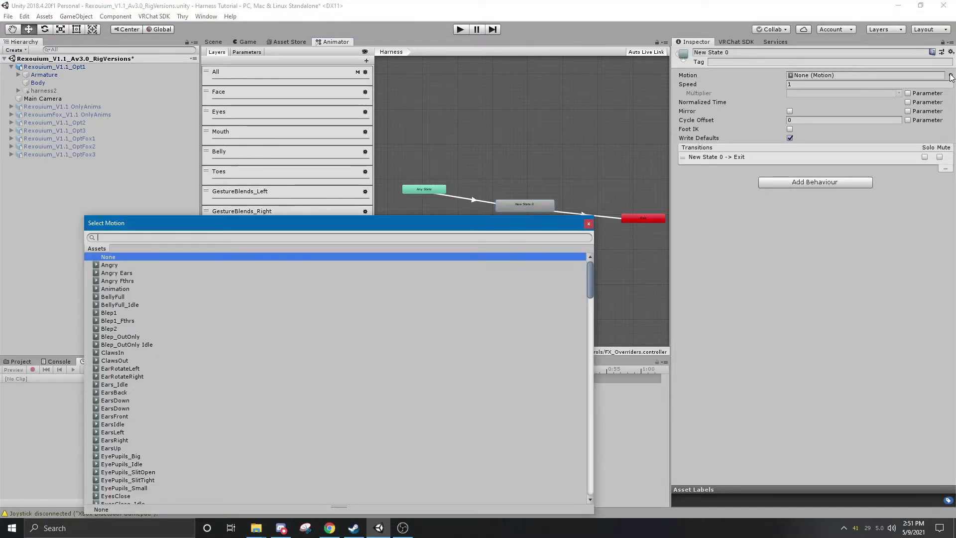
left_click_drag(327, 214, 327, 128)
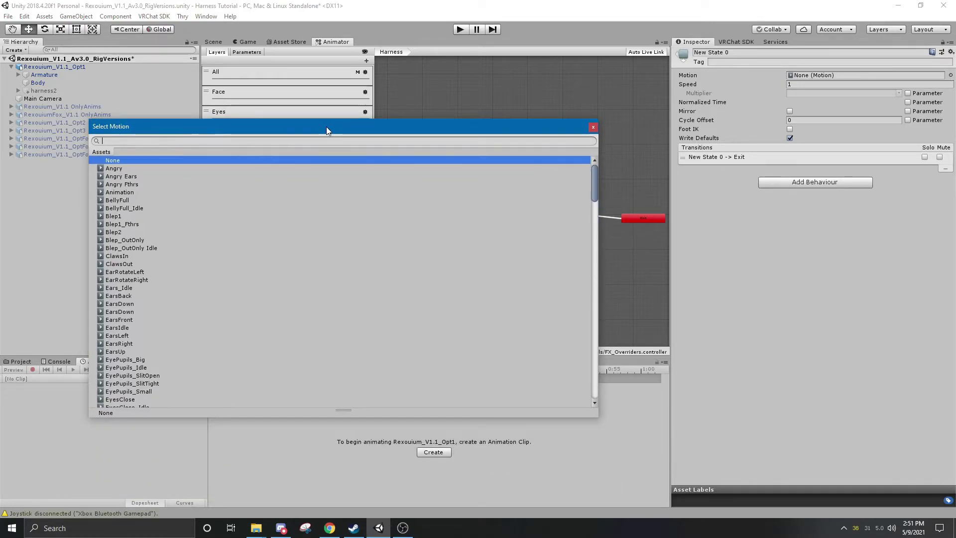
type("harne")
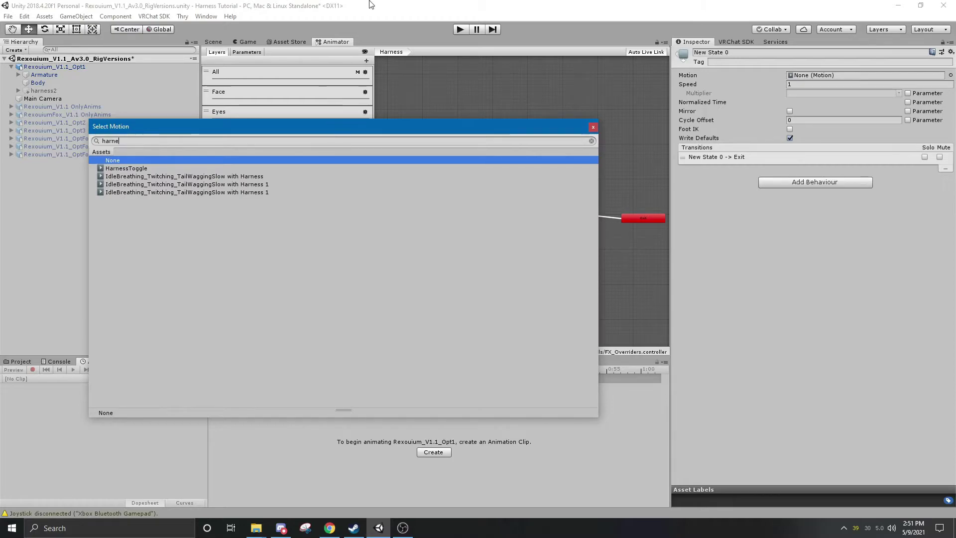
key("Down")
key("Return")
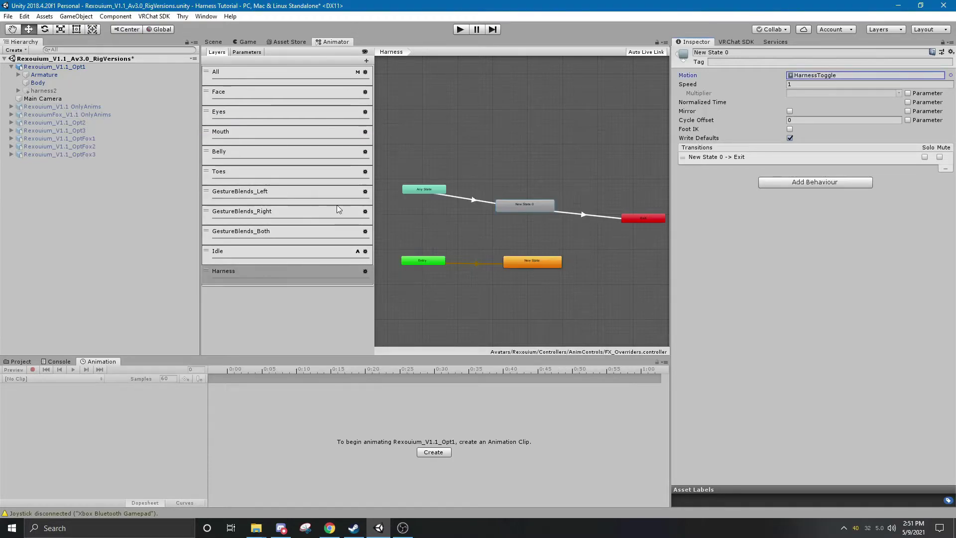
Return to the Scene view and inspect the whole Rexouium avatar with its harness off.
left_click(225, 42)
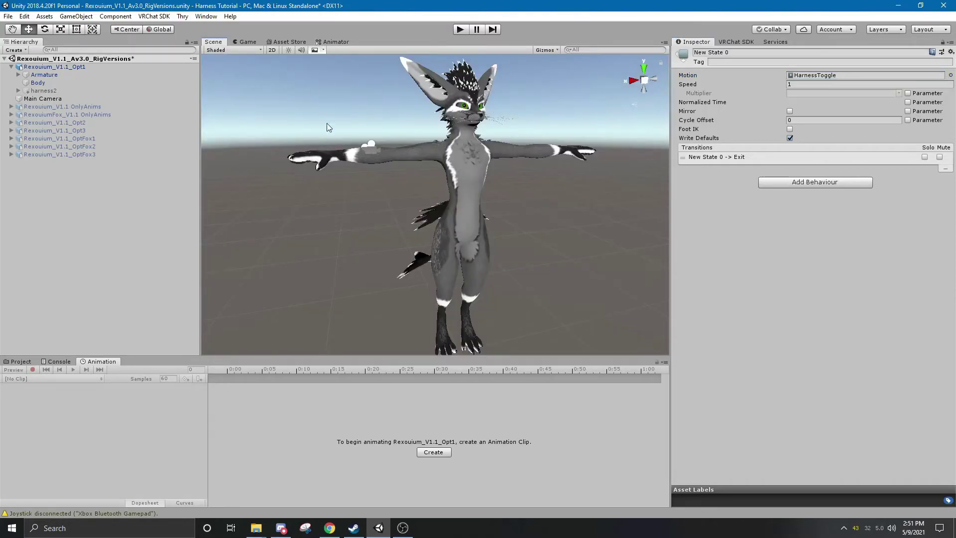
scroll(436, 209, "down", 2)
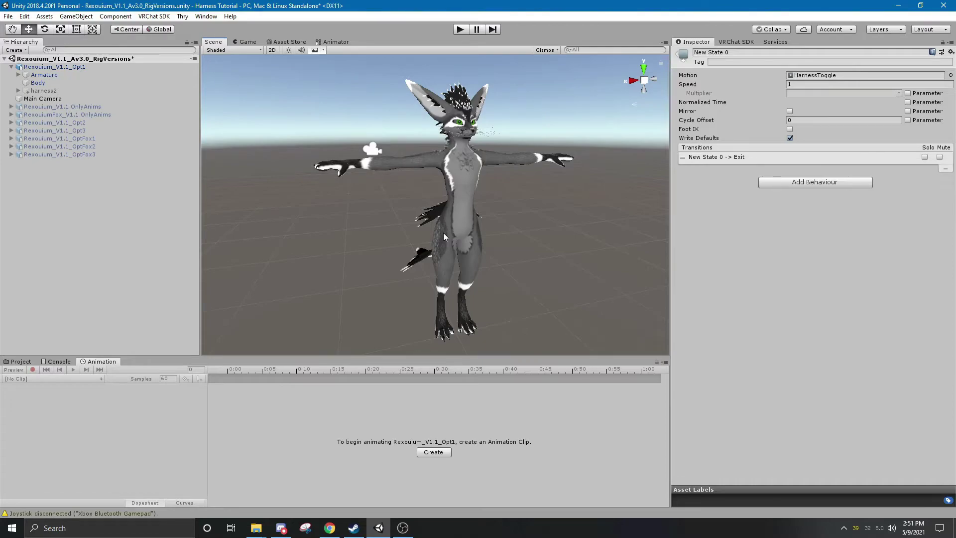
mouse_move(443, 232)
left_mouse_down("alt")
mouse_move(433, 229)
mouse_move(460, 237)
left_mouse_up("alt")
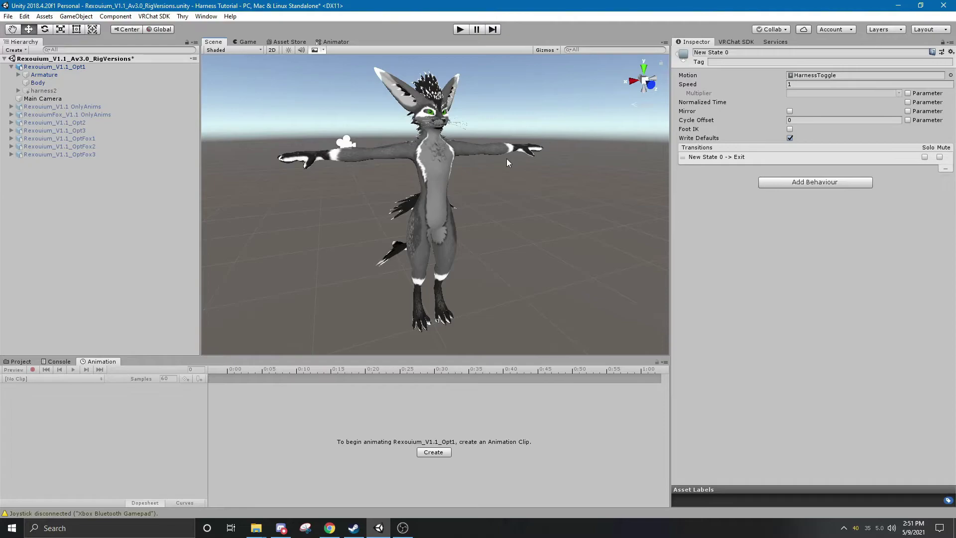
left_click_drag(506, 158, 515, 164, "alt")
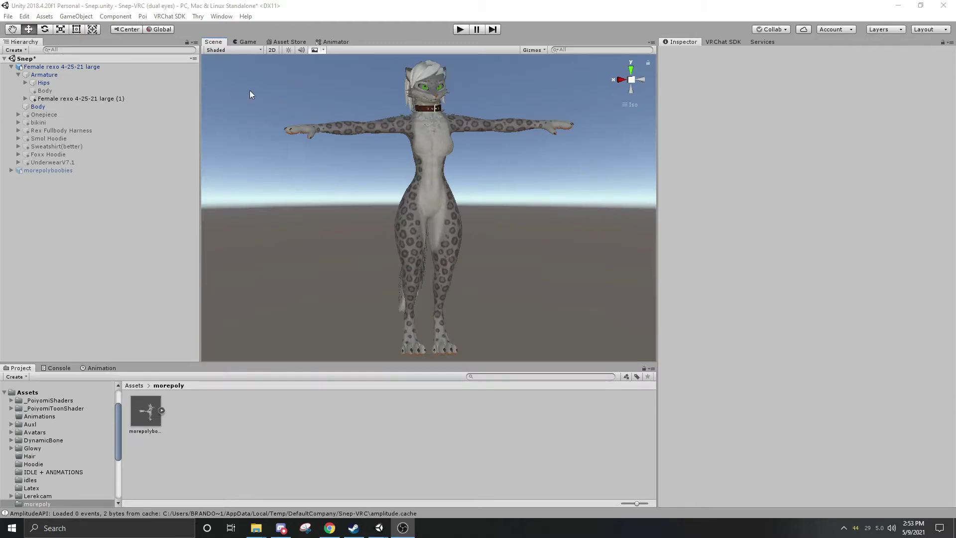
Open the Rex_StateParameters asset of Female rexo 4-25-21 large and examine its parameter types, such as Outfit, HueShift and Skin, and the memory use.
left_click(96, 67)
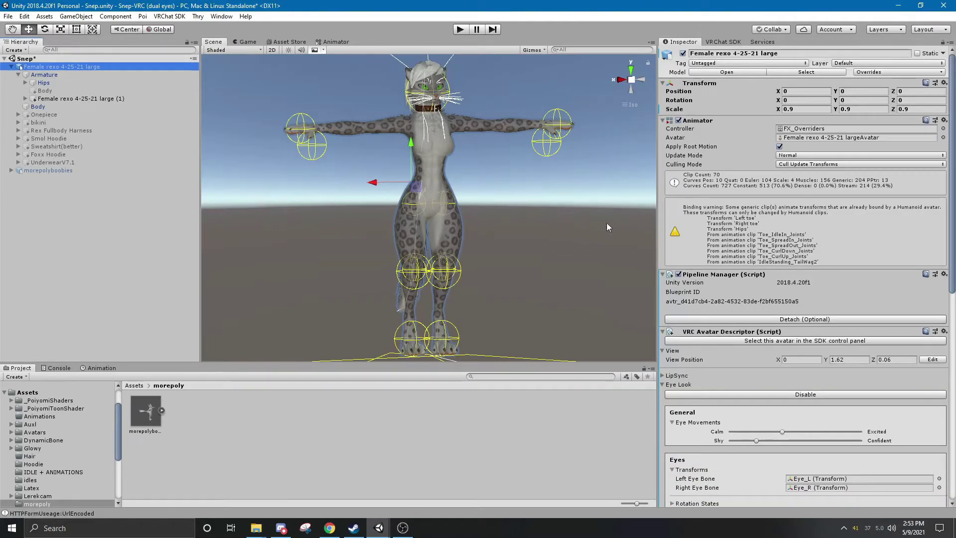
scroll(762, 263, "down", 10)
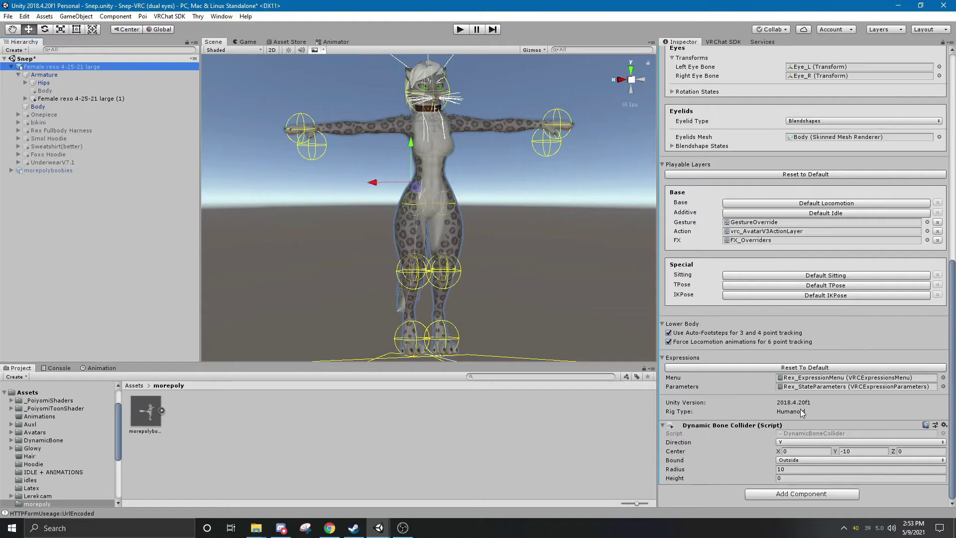
double_click(818, 387)
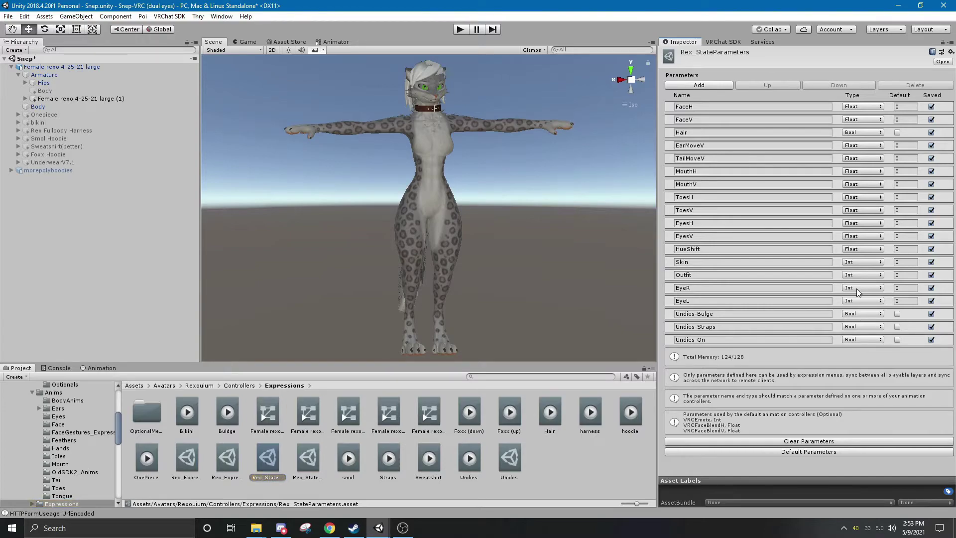
left_click(839, 276)
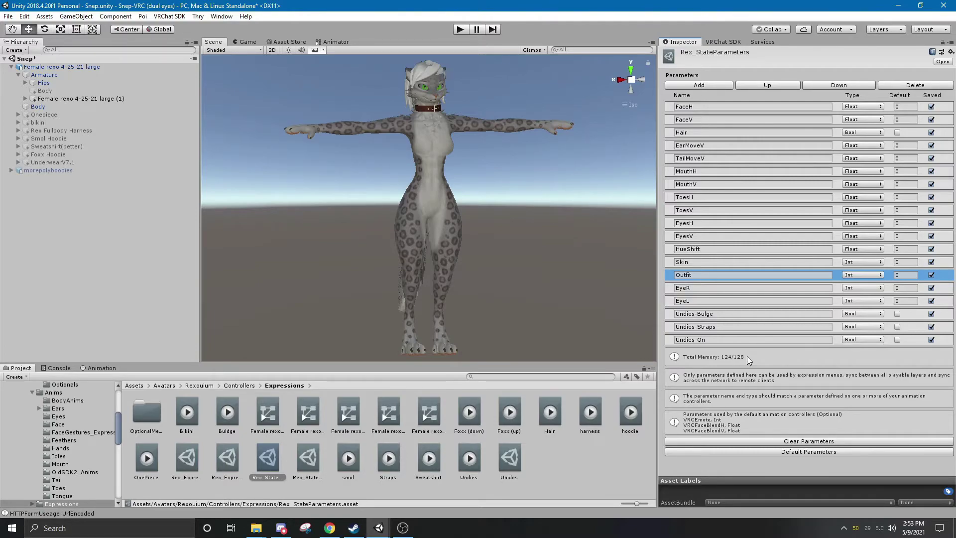
left_click(835, 250)
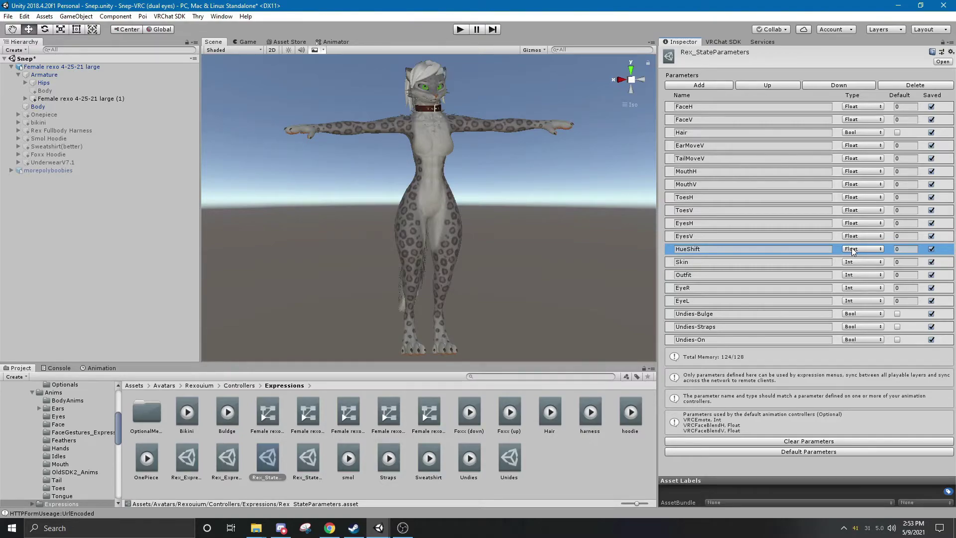
left_click(836, 263)
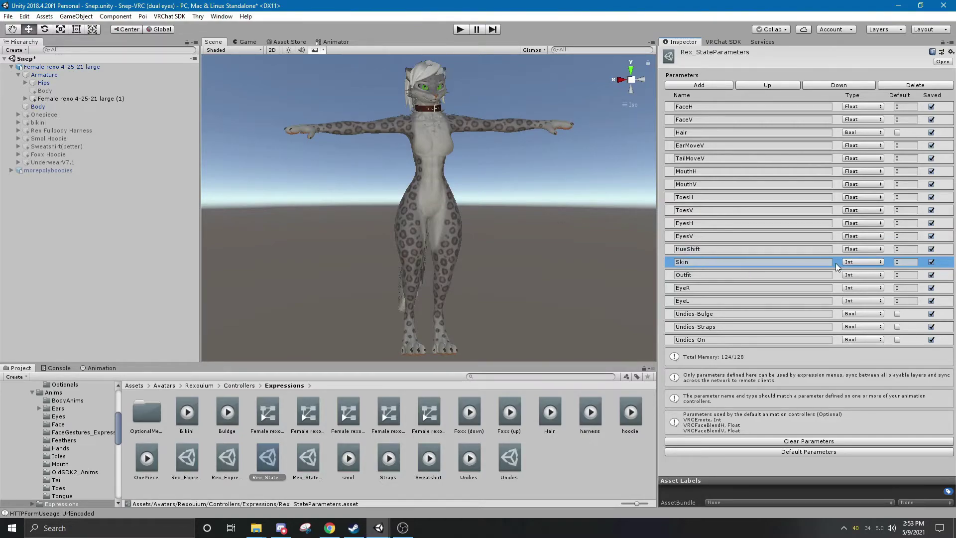
left_click(838, 317)
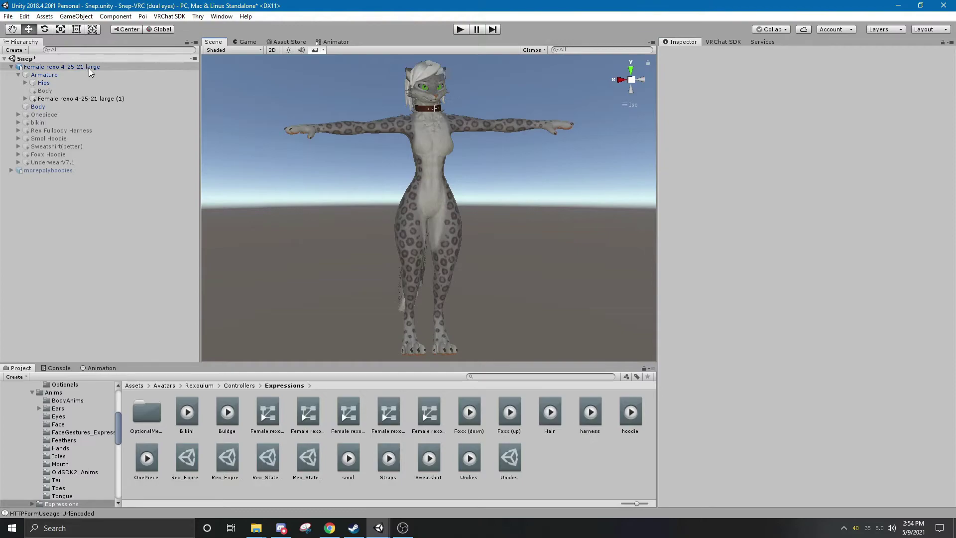
Open the Rex_ExpressionMenu asset of Female rexo 4-25-21 large and review its sub menu controls.
left_click(89, 67)
scroll(732, 203, "down", 10)
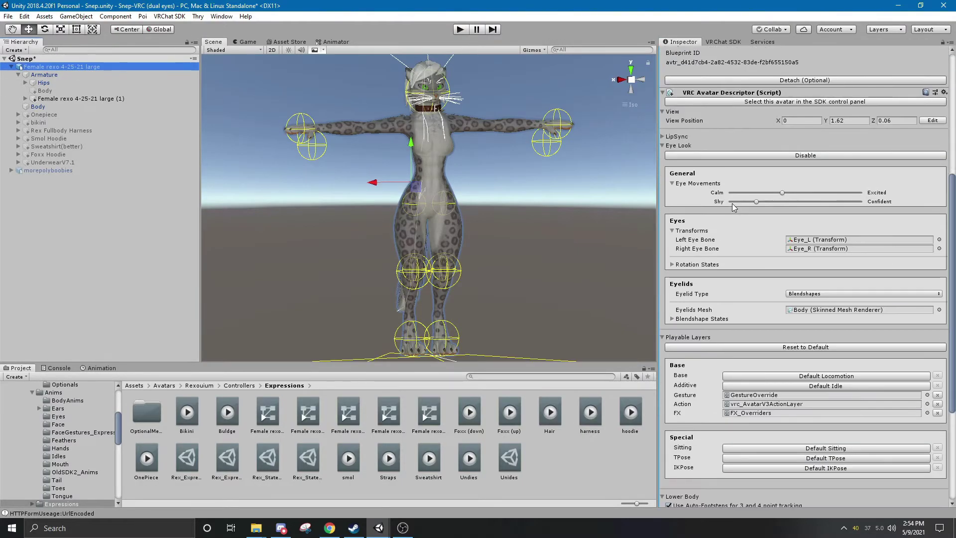
double_click(822, 461)
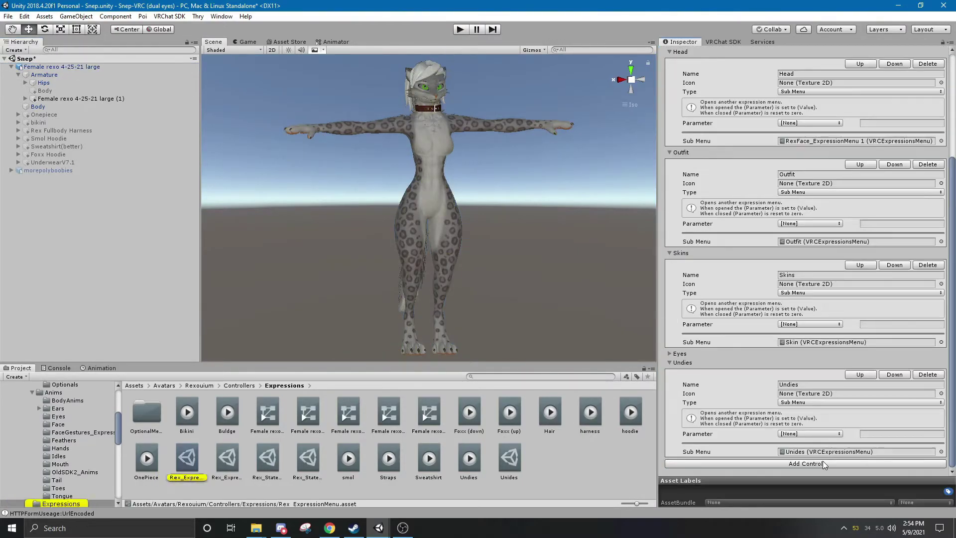
scroll(733, 213, "up", 5)
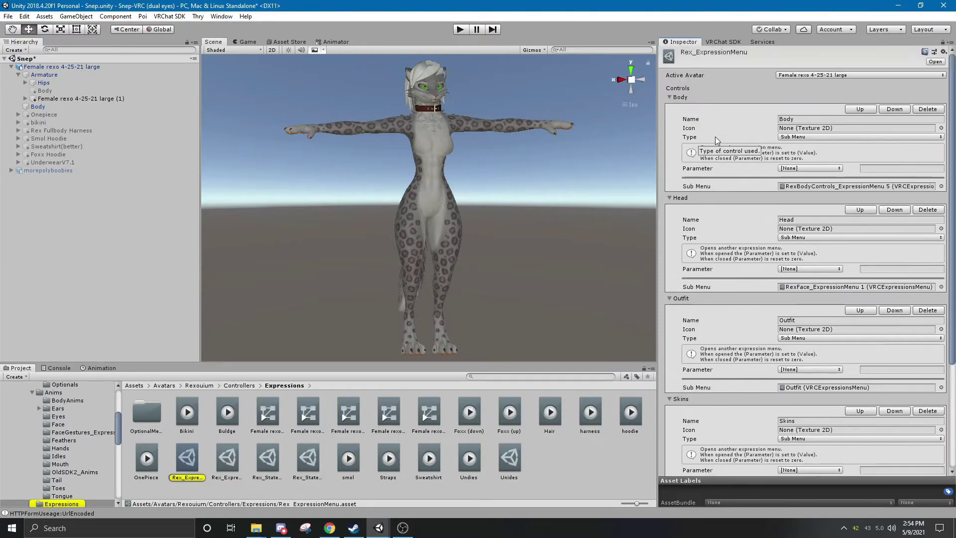
scroll(714, 213, "down", 3)
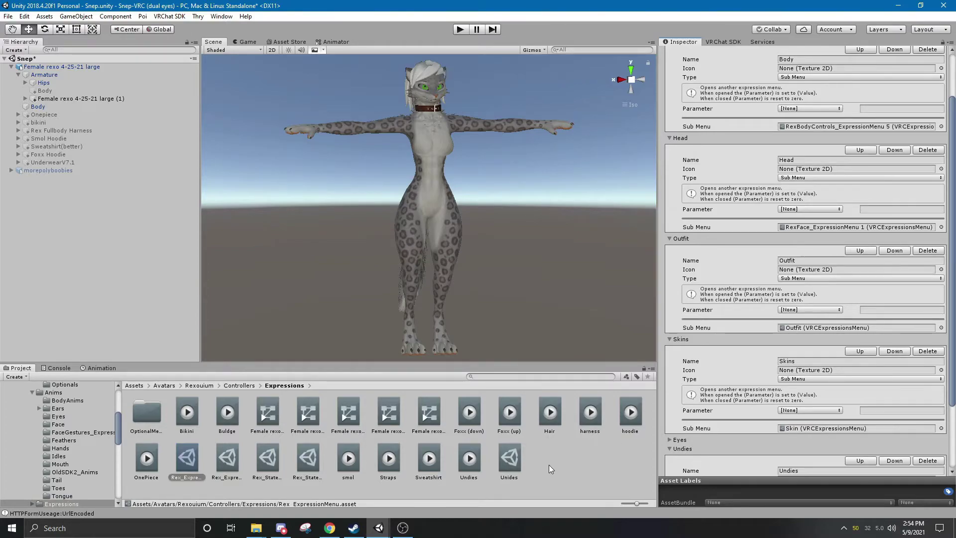
Open the root Assets folder and look up the option for creating a VRChat avatar Expressions Menu.
scroll(27, 431, "up", 5)
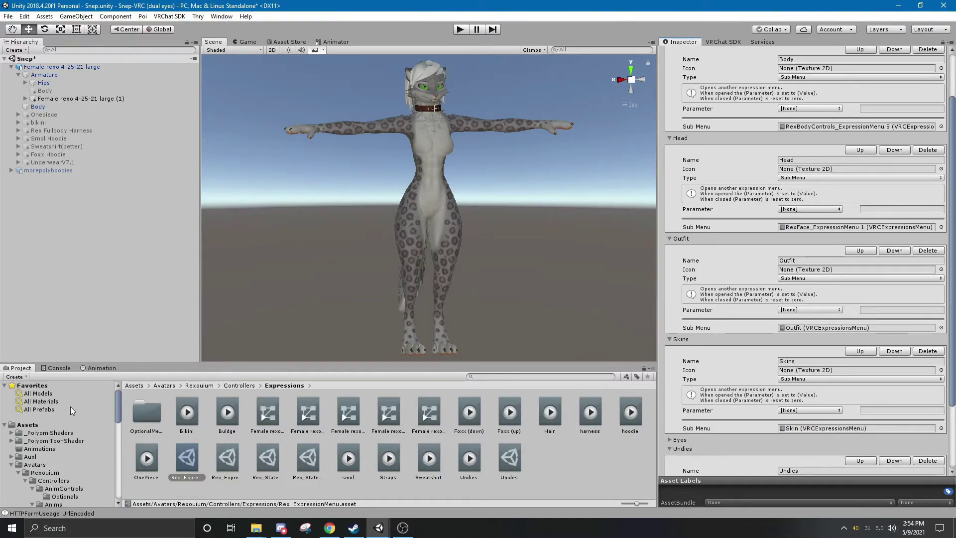
left_click(28, 424)
scroll(441, 434, "down", 10)
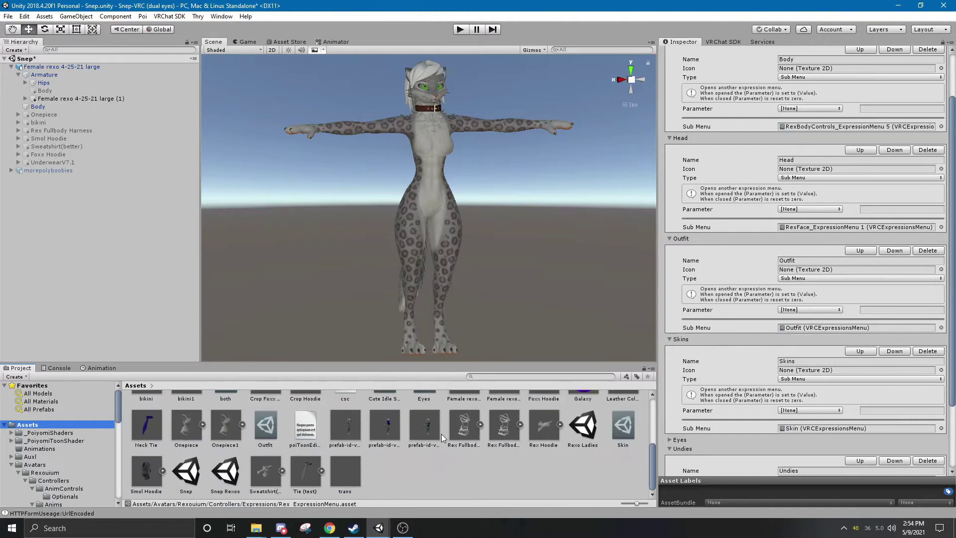
right_click(462, 482)
mouse_move(598, 234)
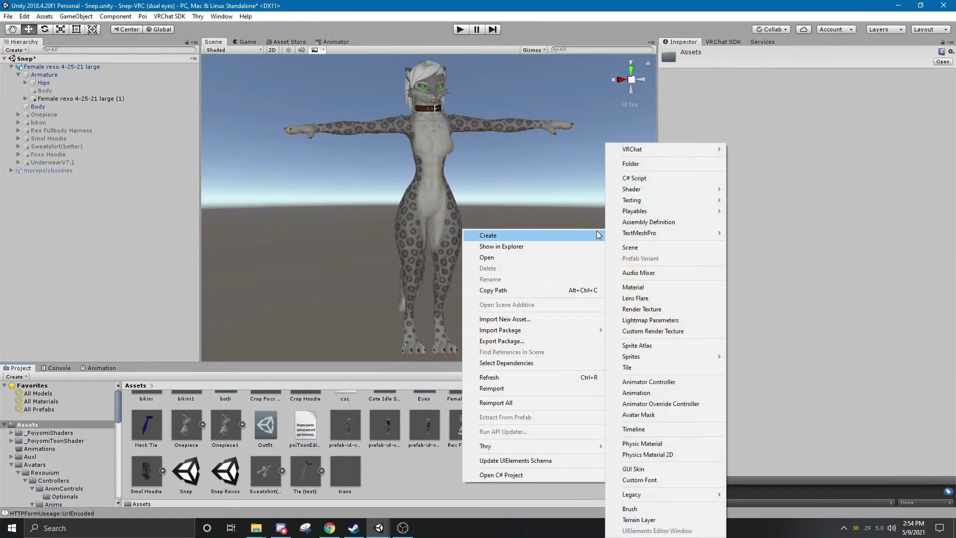
mouse_move(687, 150)
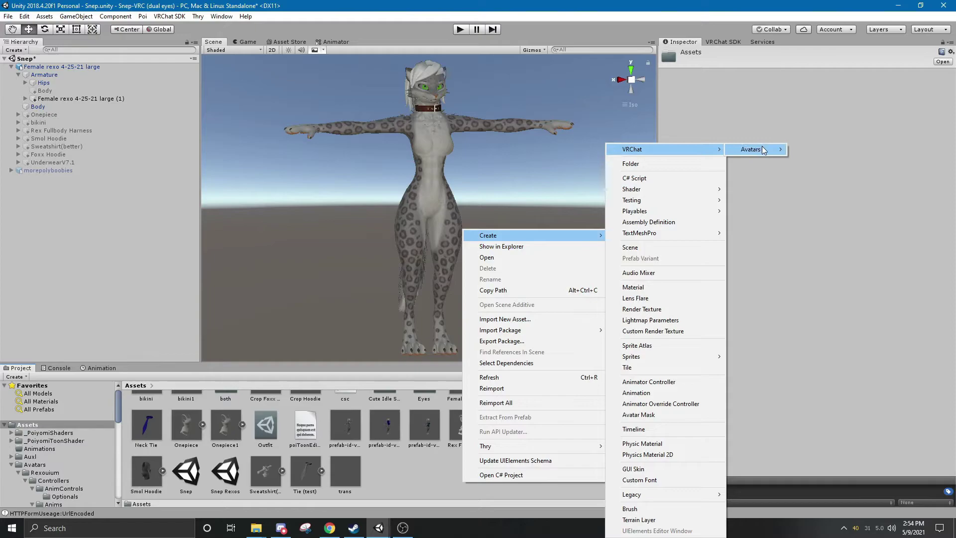
mouse_move(764, 150)
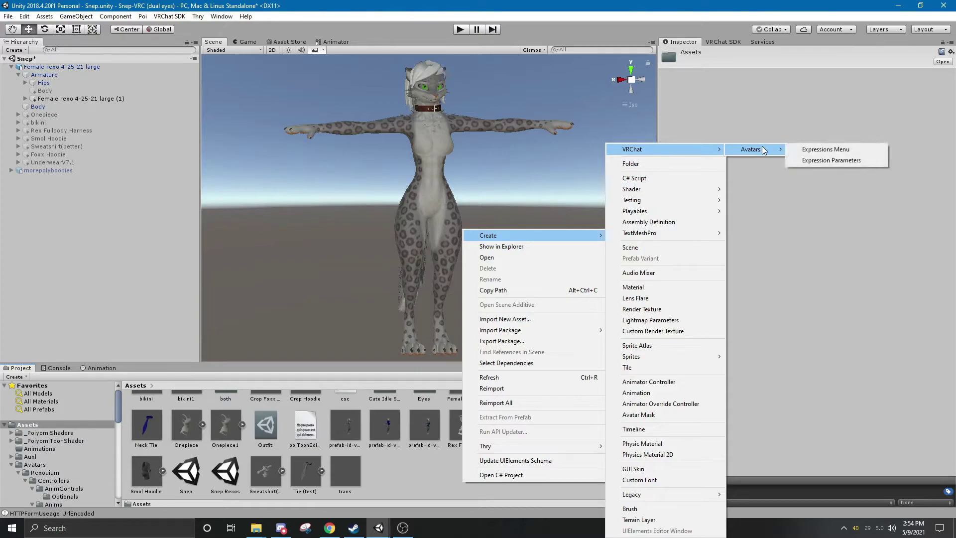
left_click(821, 149)
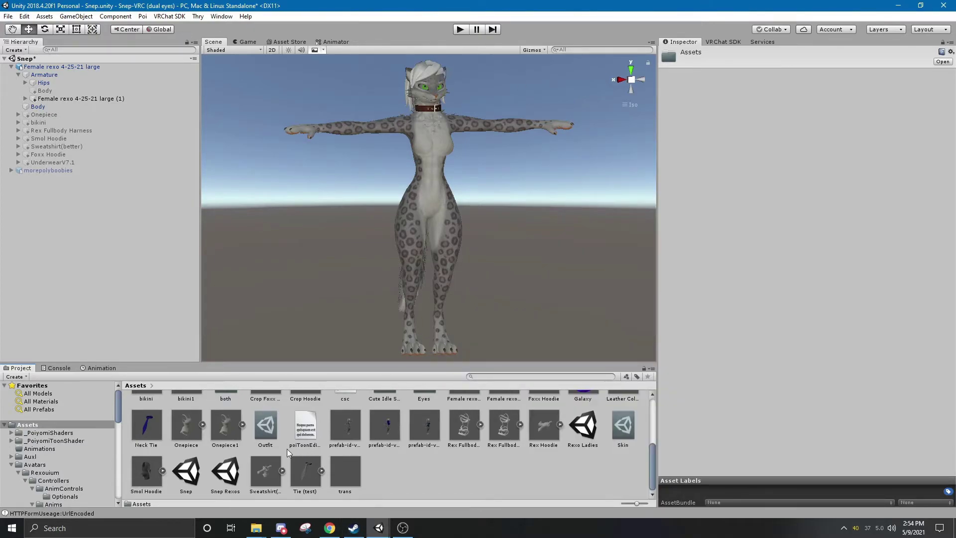
Open the Outfit expressions menu and examine the parameter and value of each clothing toggle.
left_click(265, 424)
scroll(733, 145, "down", 3)
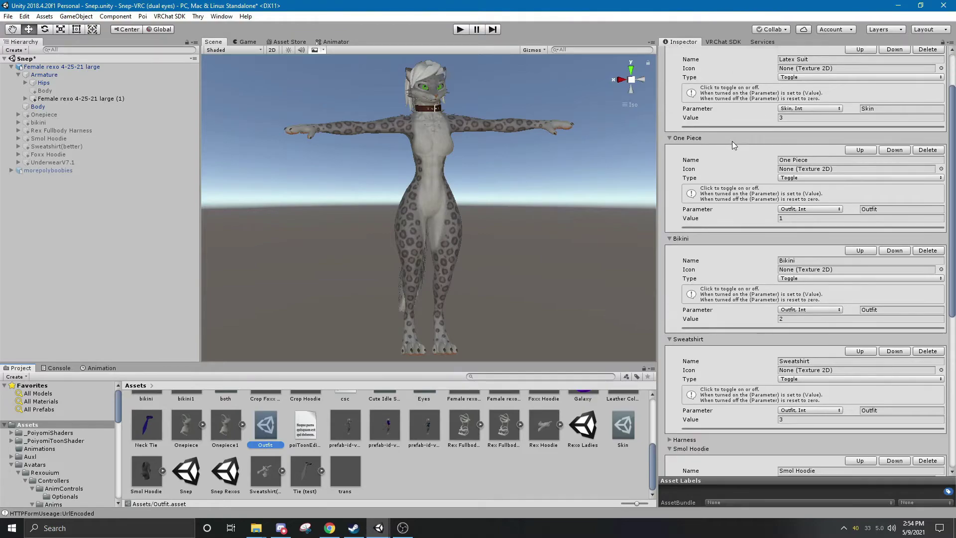
scroll(733, 144, "down", 3)
scroll(733, 144, "up", 4)
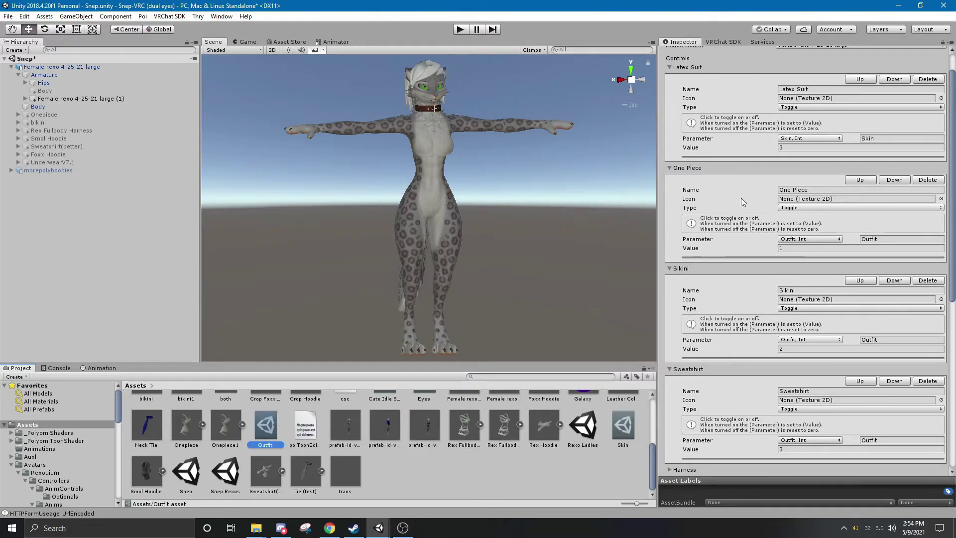
scroll(741, 198, "down", 2)
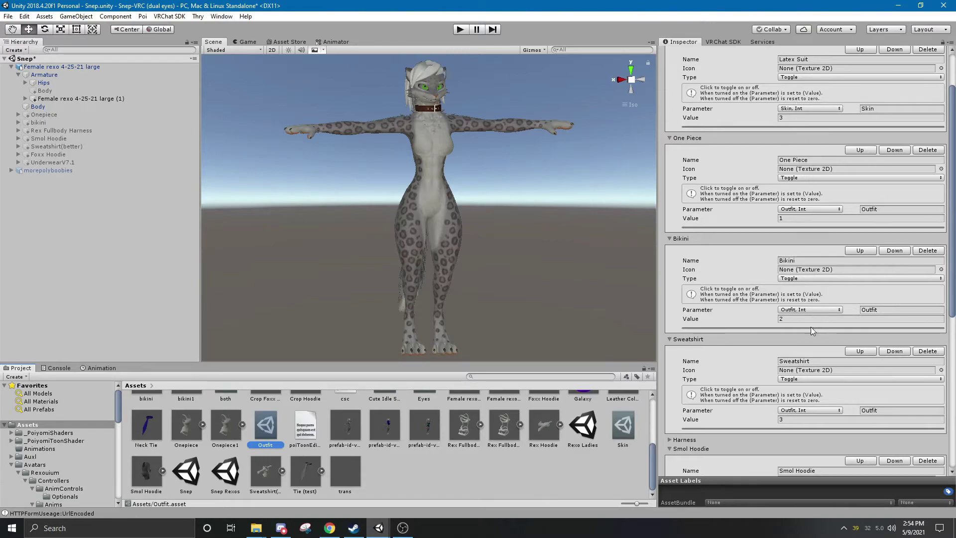
scroll(805, 371, "down", 8)
scroll(806, 371, "down", 10)
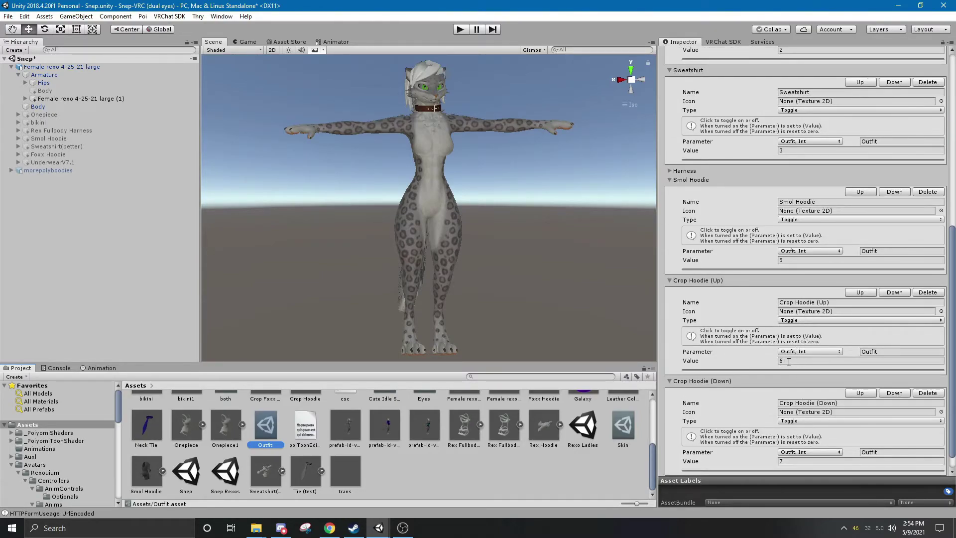
Check the value of the Crop Hoodie (Up) toggle and compare it with the other Outfit toggles.
left_click(786, 361)
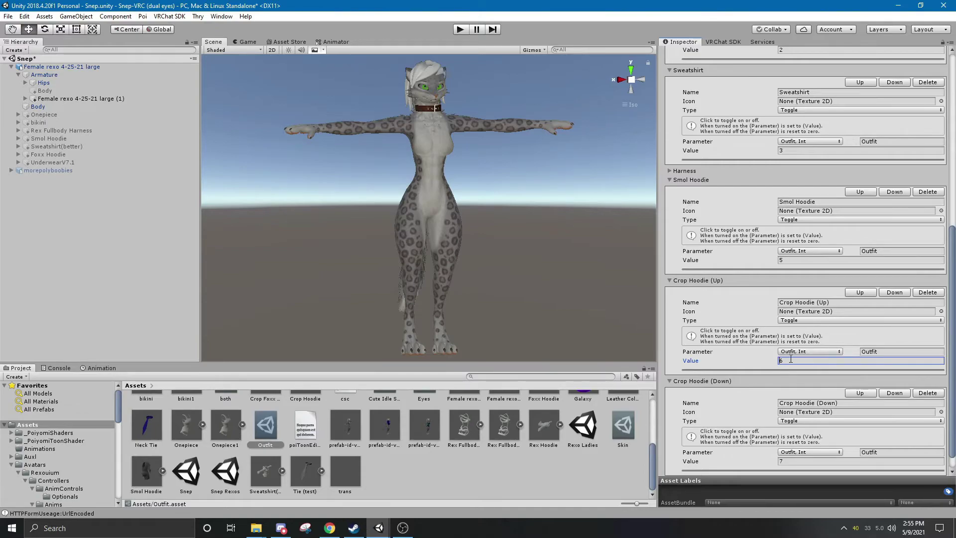
scroll(788, 360, "up", 3)
scroll(787, 280, "up", 6)
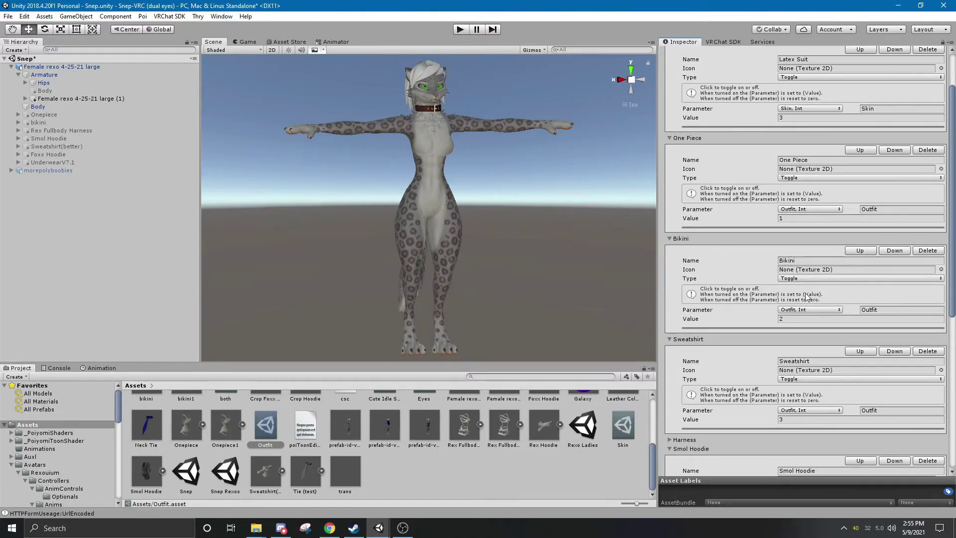
scroll(782, 321, "down", 10)
scroll(782, 319, "up", 15)
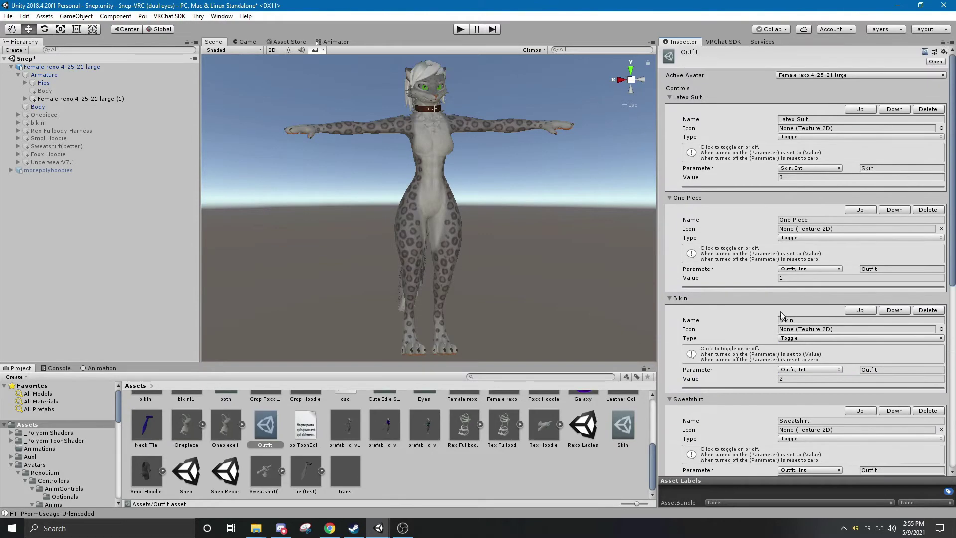
left_click(492, 477)
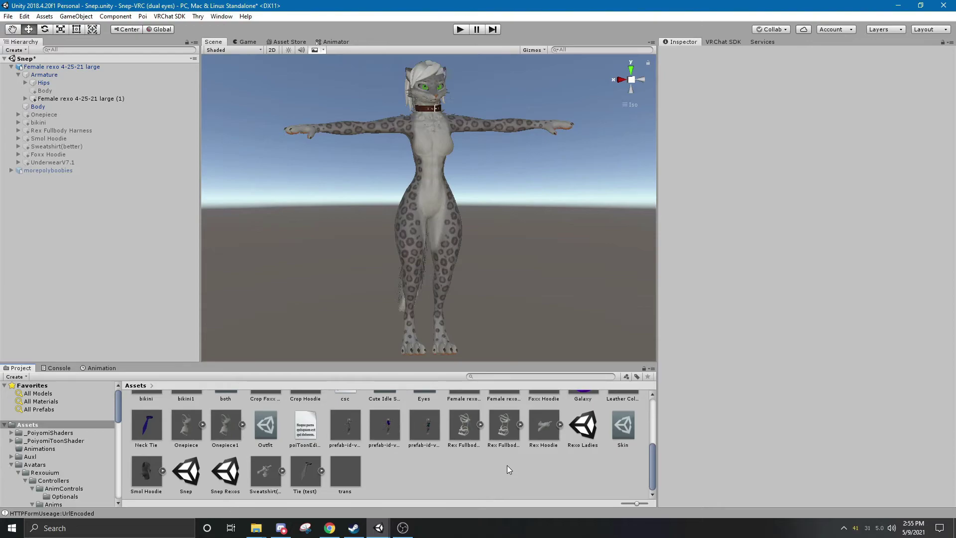
Open the FX_Overriders controller assigned to the Female rexo 4-25-21 large avatar and look through its layers.
left_click(86, 68)
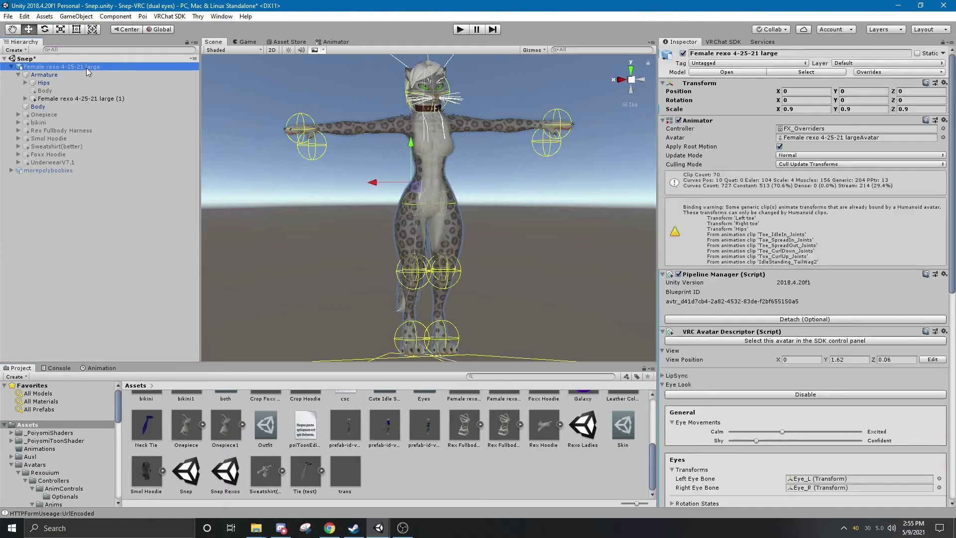
scroll(754, 285, "down", 10)
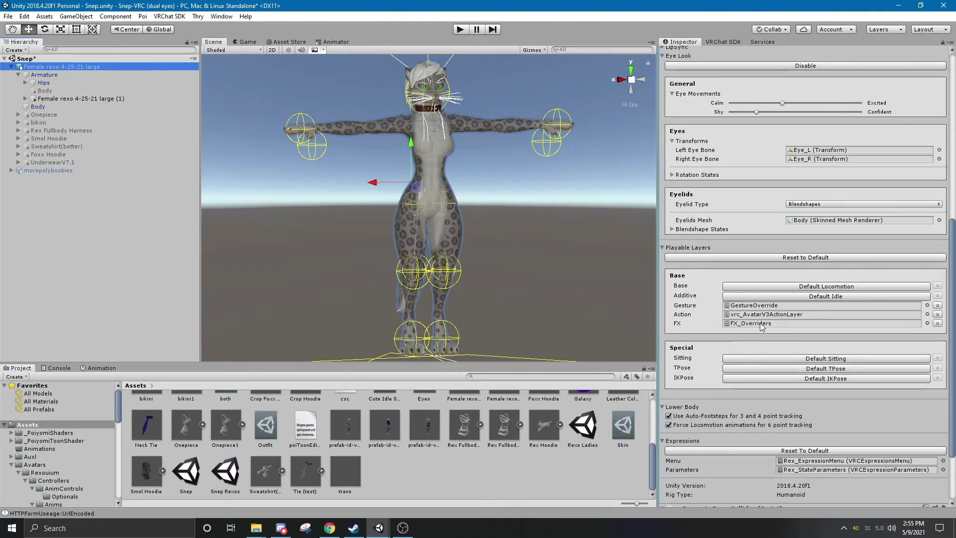
double_click(760, 323)
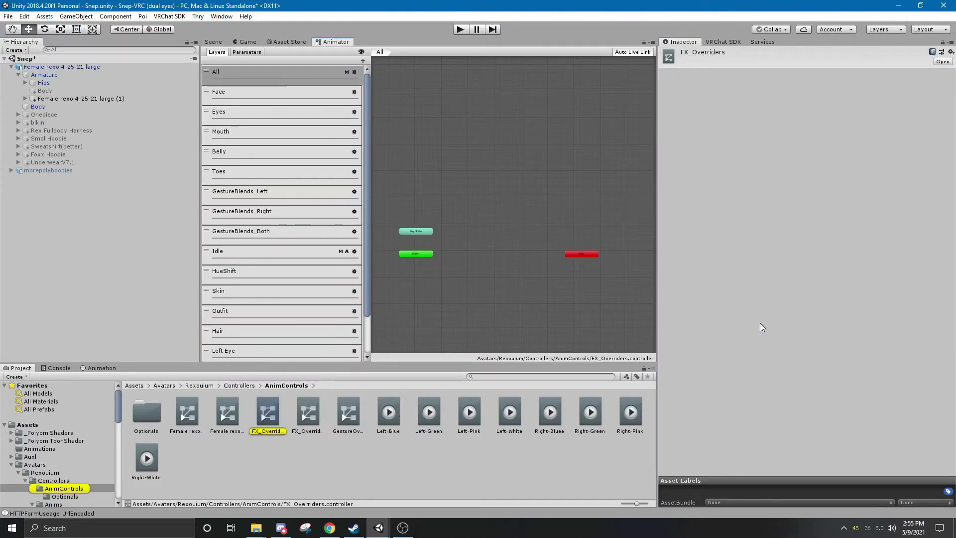
scroll(319, 161, "down", 3)
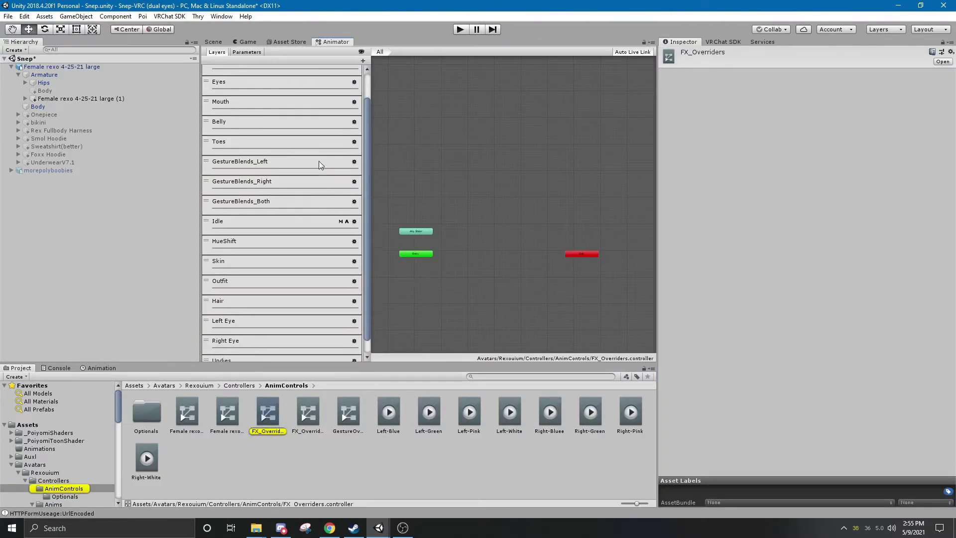
Review the parameters of the FX_Overriders controller and look up the types available for a new parameter.
left_click(247, 52)
scroll(249, 205, "down", 6)
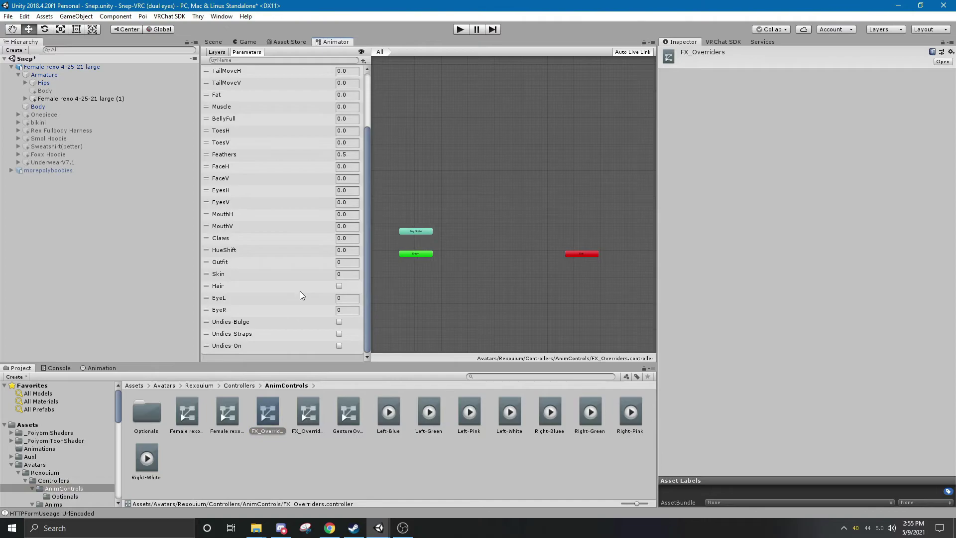
left_click(364, 60)
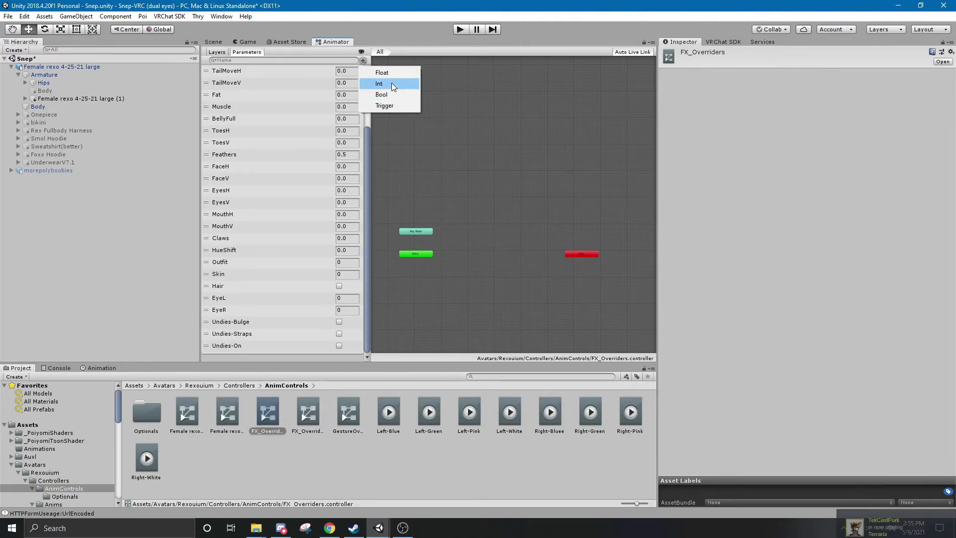
left_click(212, 53)
Open the Left Eye layer and check the motion assigned to the Blue, Green, Pink and White states.
left_click(211, 53)
scroll(267, 282, "down", 2)
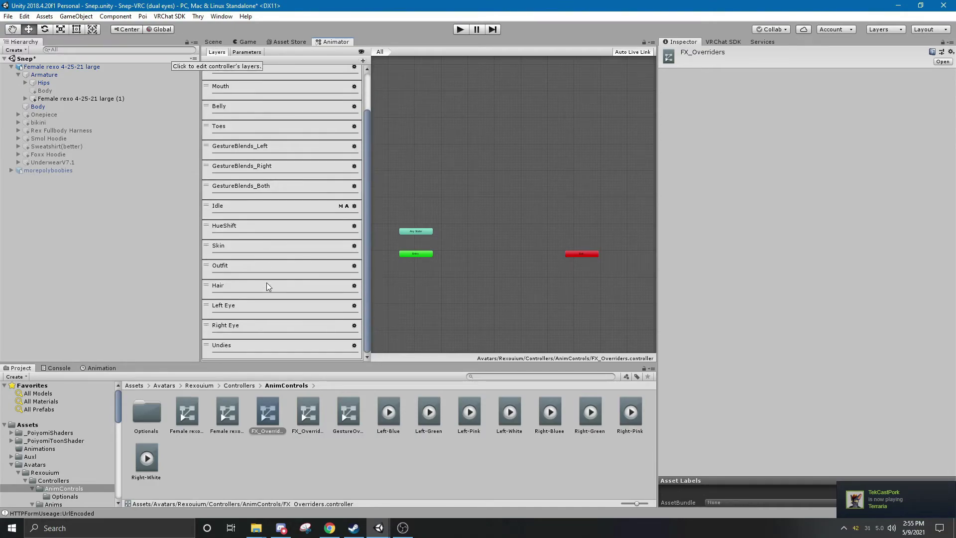
left_click(260, 308)
scroll(486, 213, "up", 3)
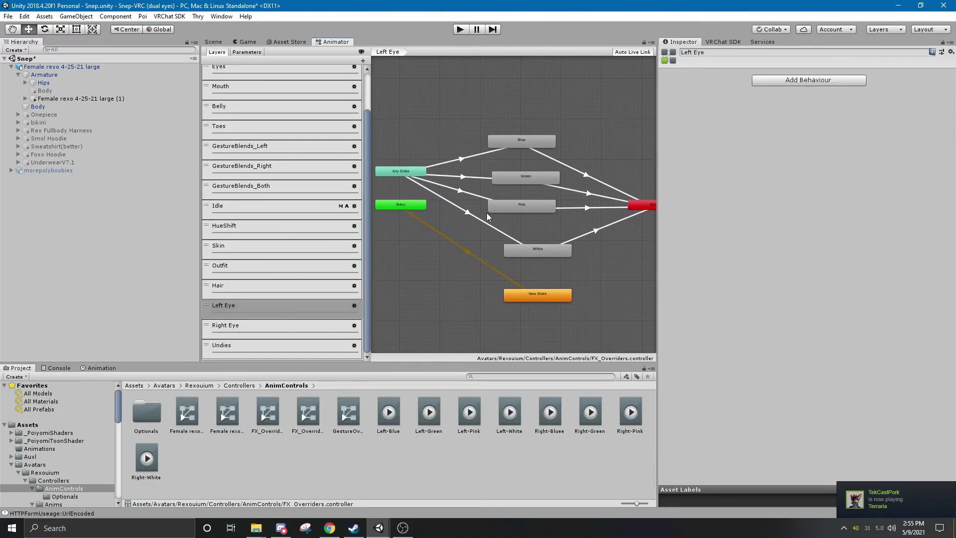
left_click(540, 141)
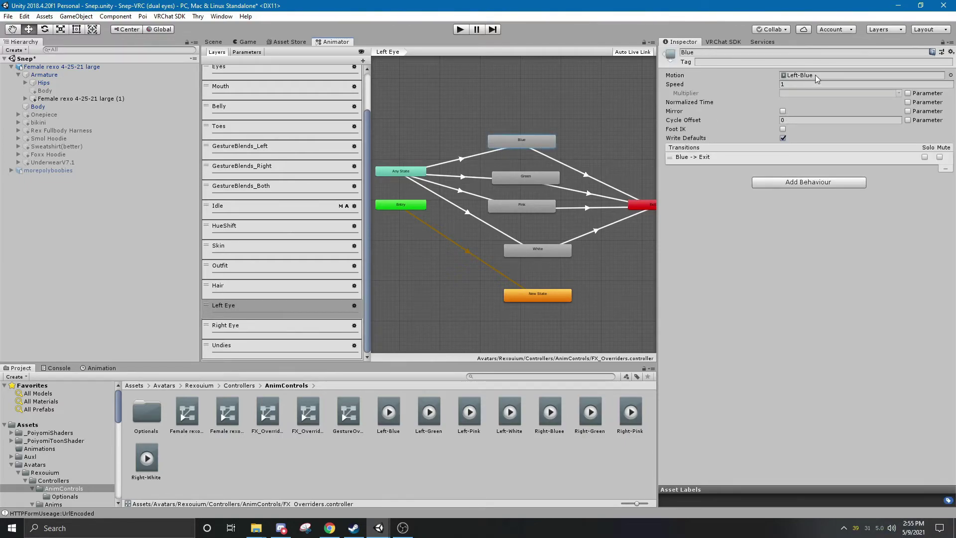
left_click(536, 176)
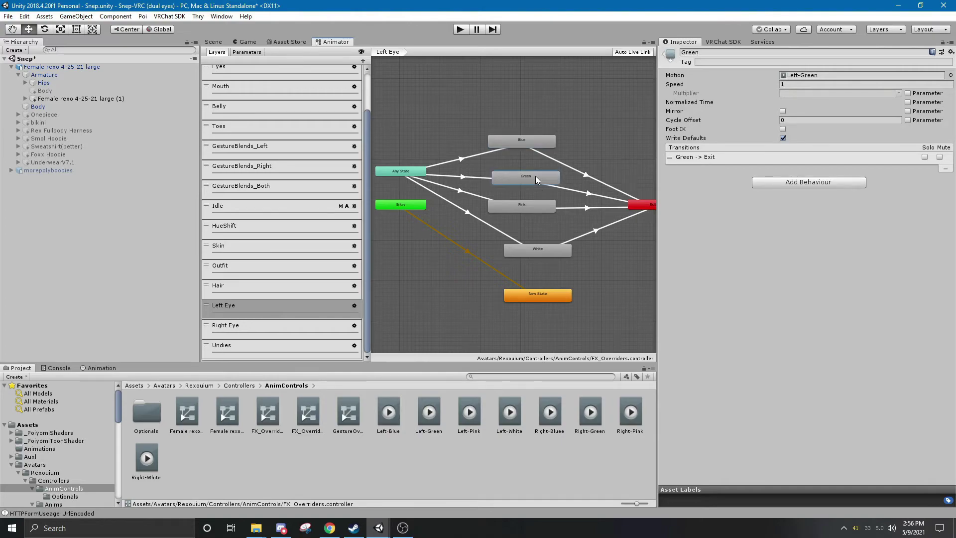
left_click(541, 208)
left_click(550, 251)
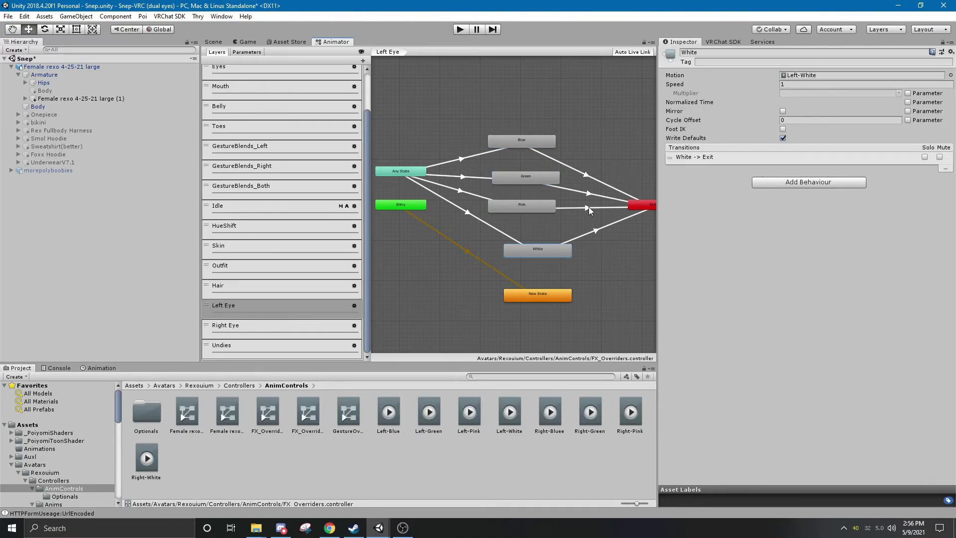
Examine the EyeL conditions on the Left Eye layer's transitions to Exit and from Any State to each colour.
left_click(591, 176)
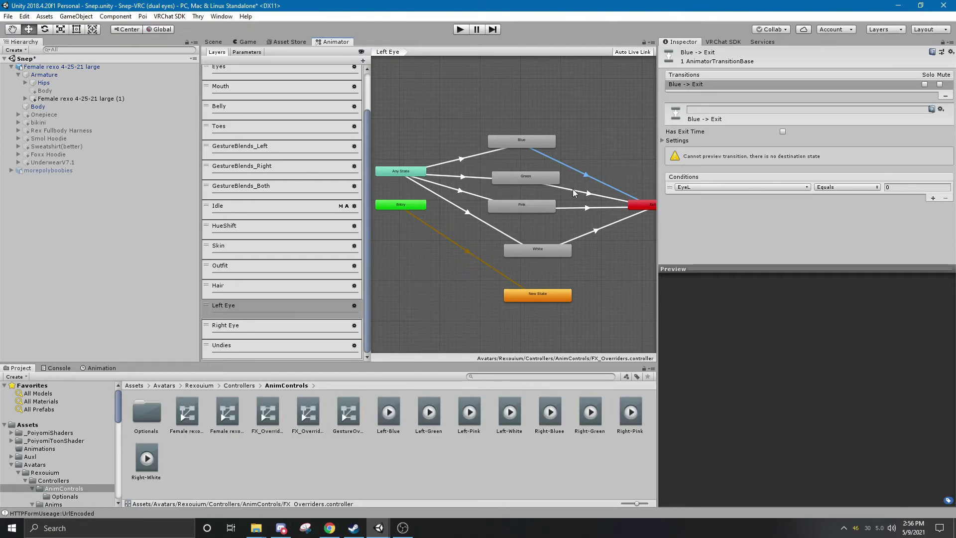
left_click(588, 211)
left_click(593, 231)
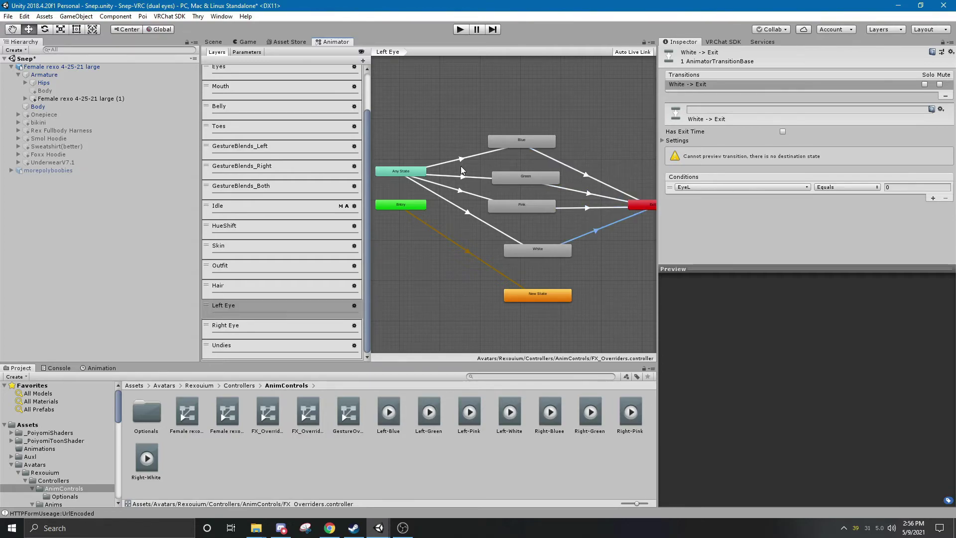
left_click(460, 159)
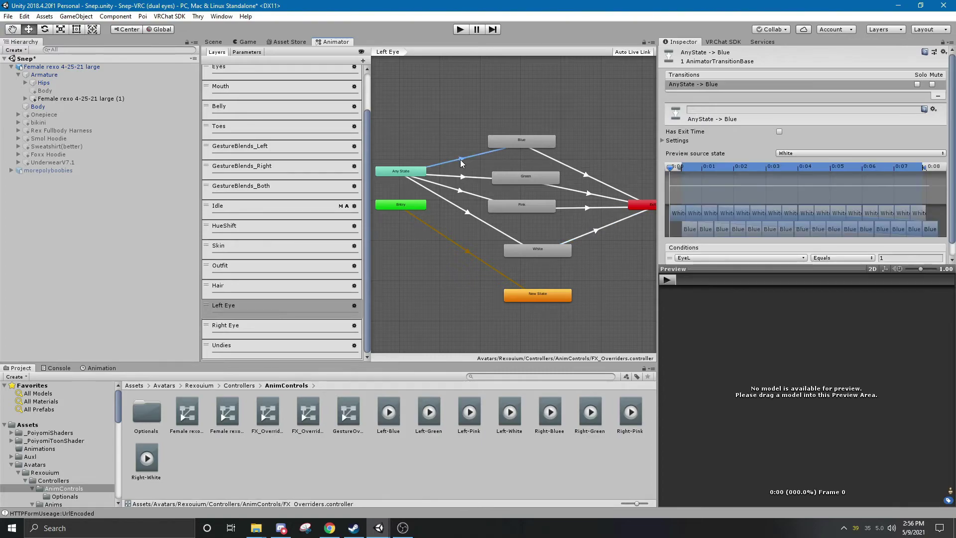
scroll(716, 129, "down", 2)
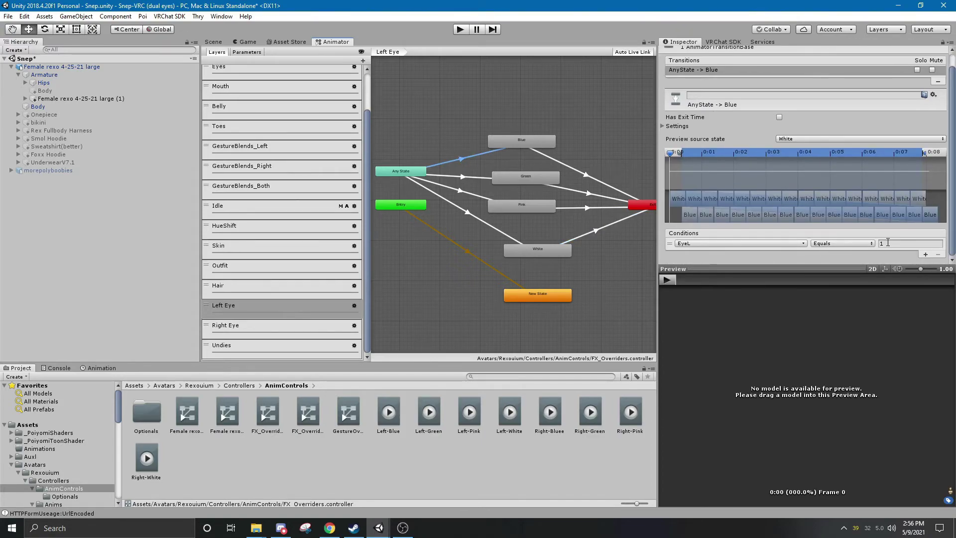
left_click(459, 178)
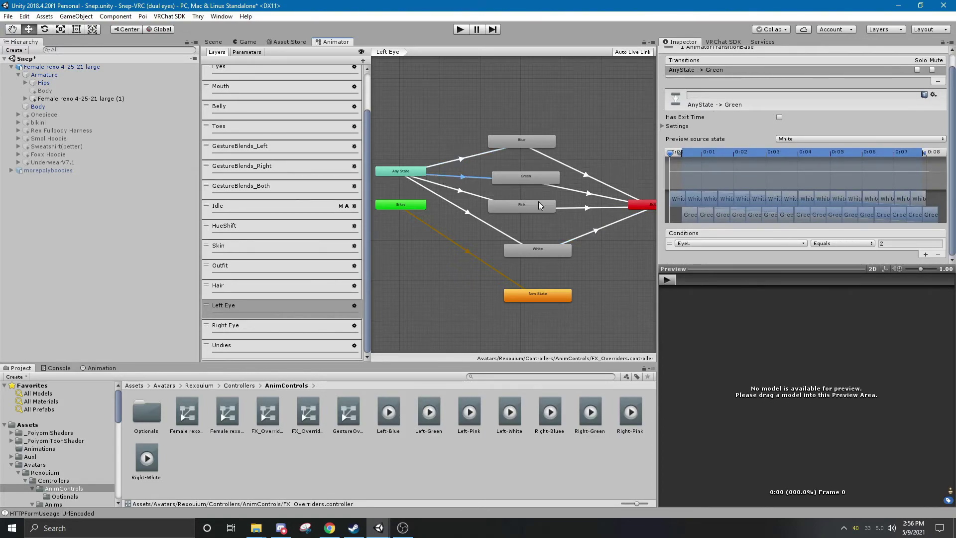
left_click(458, 208)
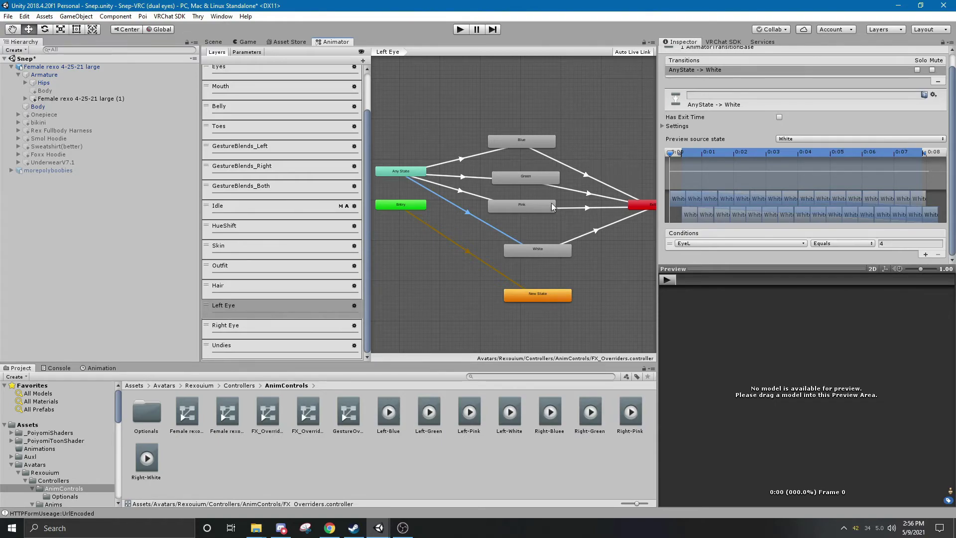
Open the Hair layer and check the motion assigned to its New State 0 state.
left_click(239, 292)
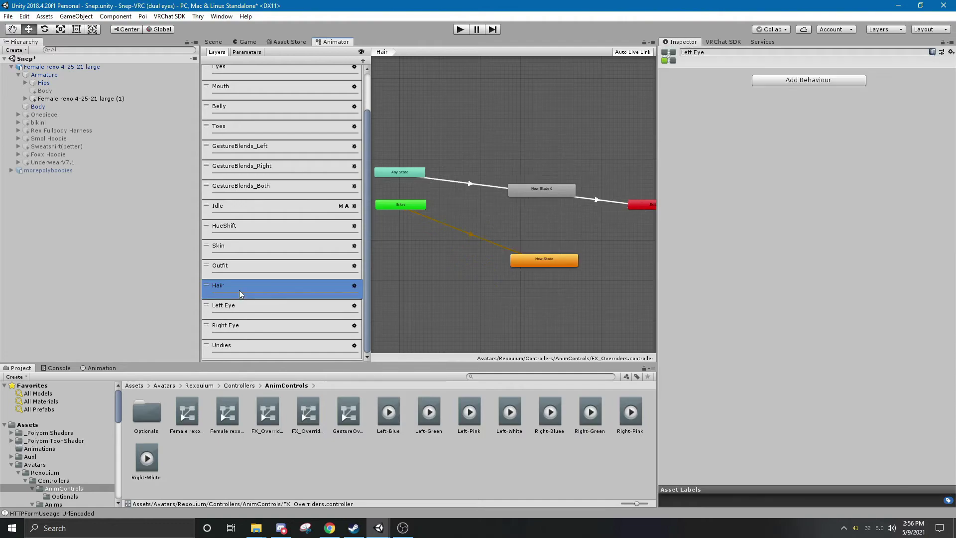
left_click(552, 190)
key("a")
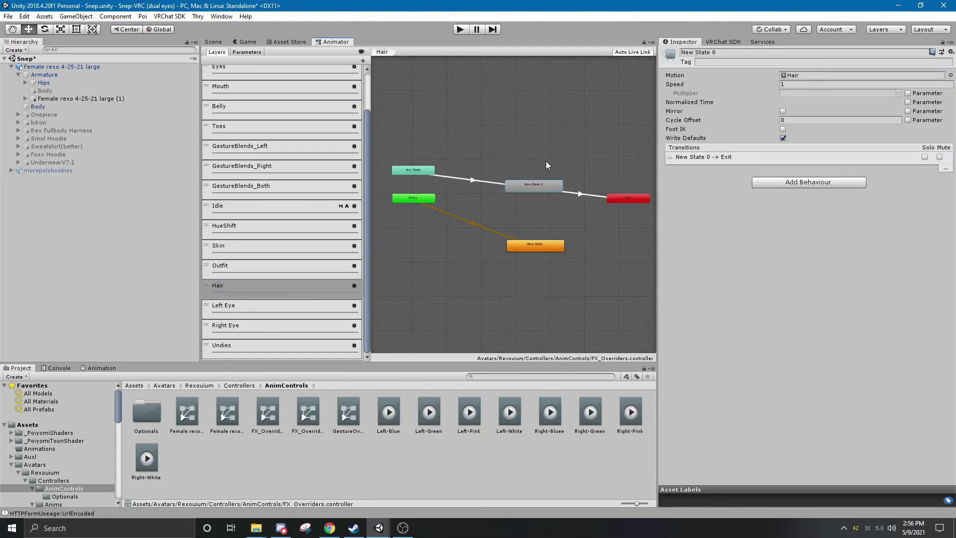
Open the Outfit layer and examine the Latex Suit state and the conditions on the outfits' transitions to Exit.
left_click(248, 265)
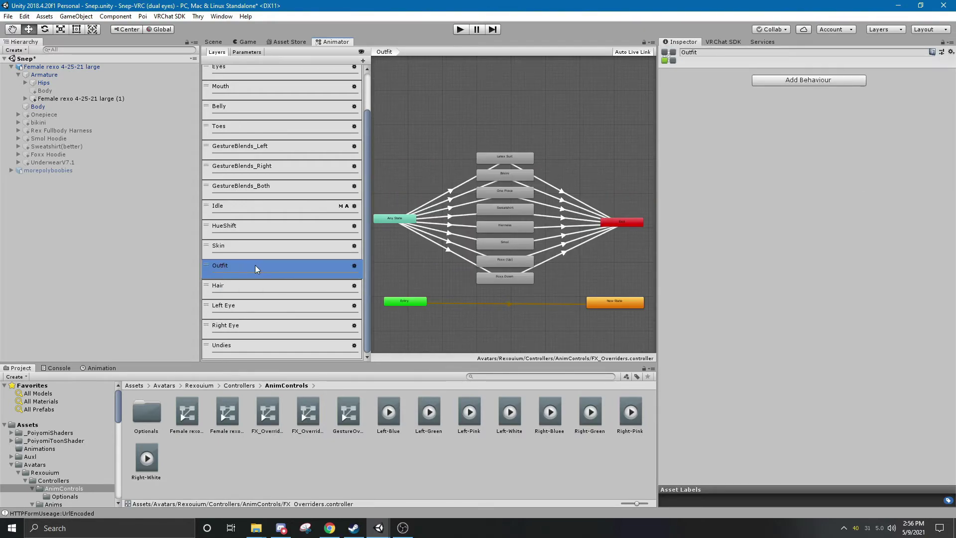
scroll(453, 197, "up", 5)
left_click(505, 122)
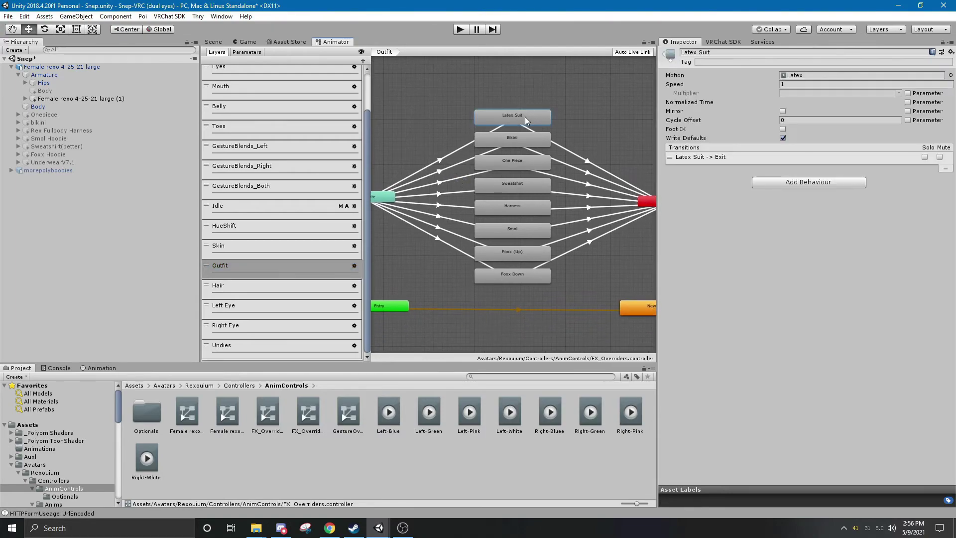
left_click(587, 158)
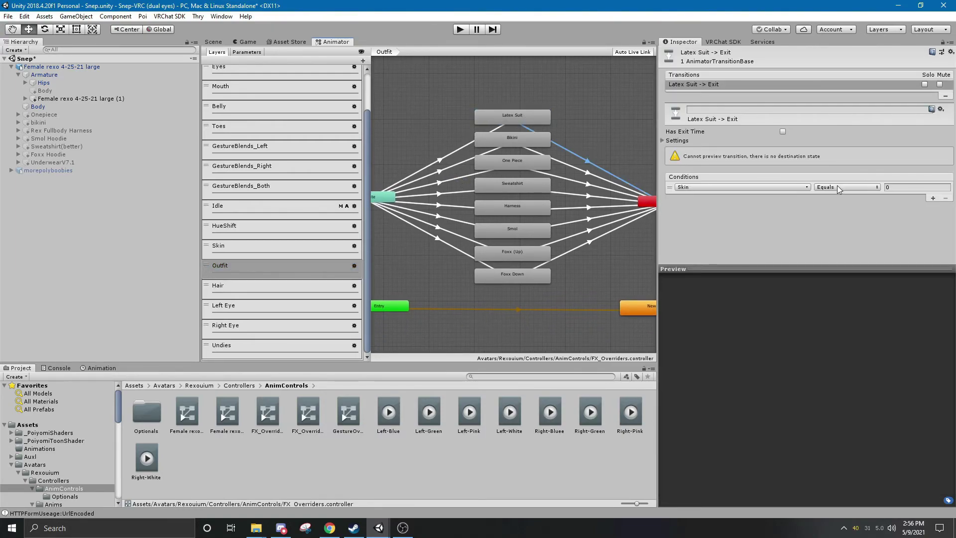
left_click(587, 173)
left_click(588, 206)
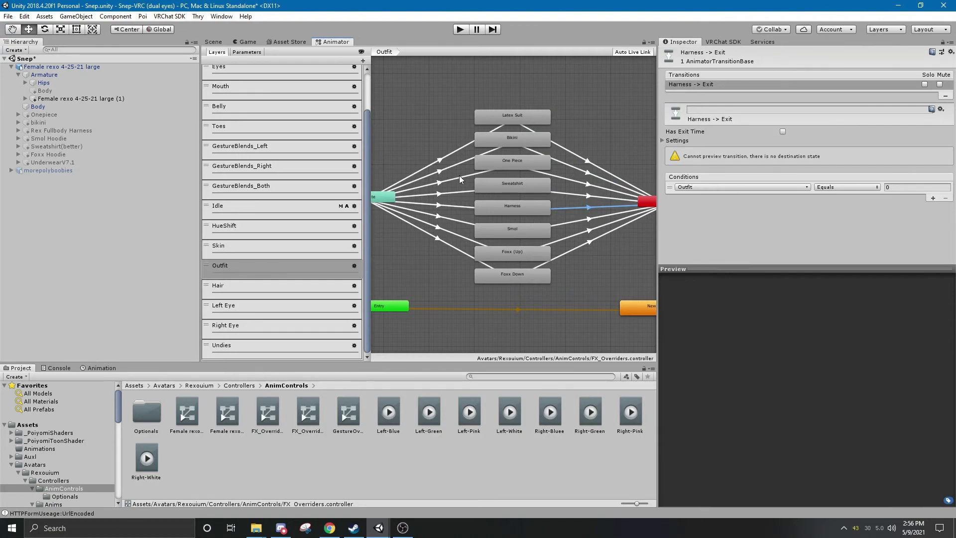
Compare the conditions on the Any State transitions to the Latex Suit, Bikini, One Piece and Smol outfit states.
left_click(440, 159)
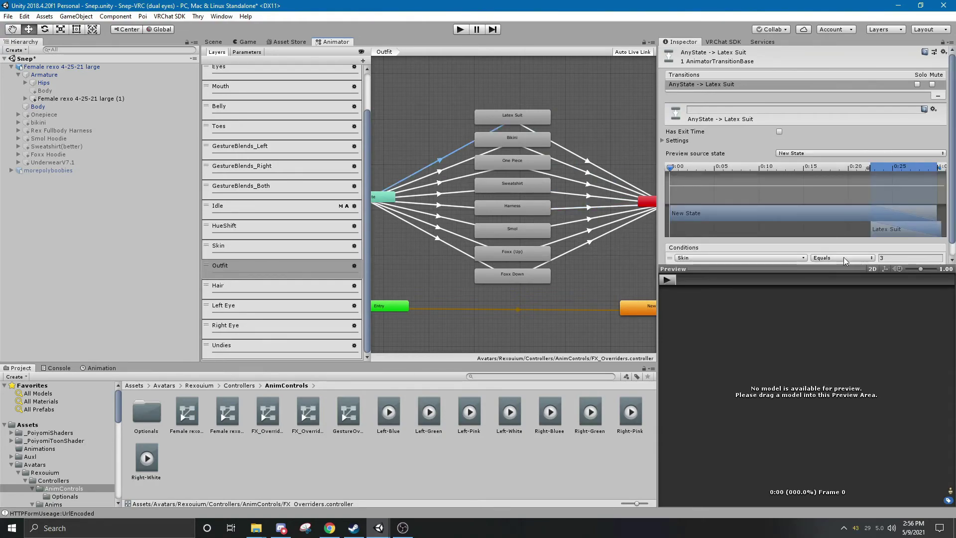
left_click_drag(838, 270, 838, 297)
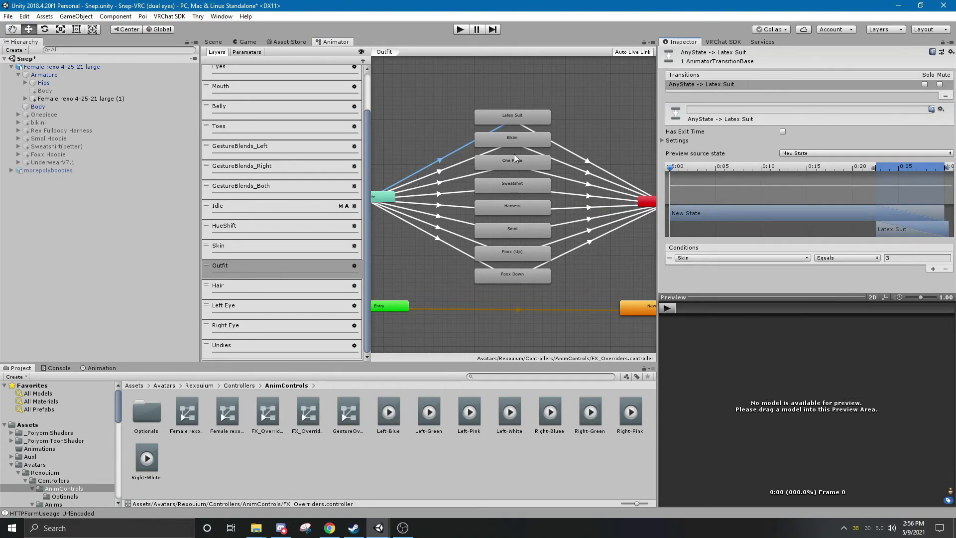
left_click(439, 174)
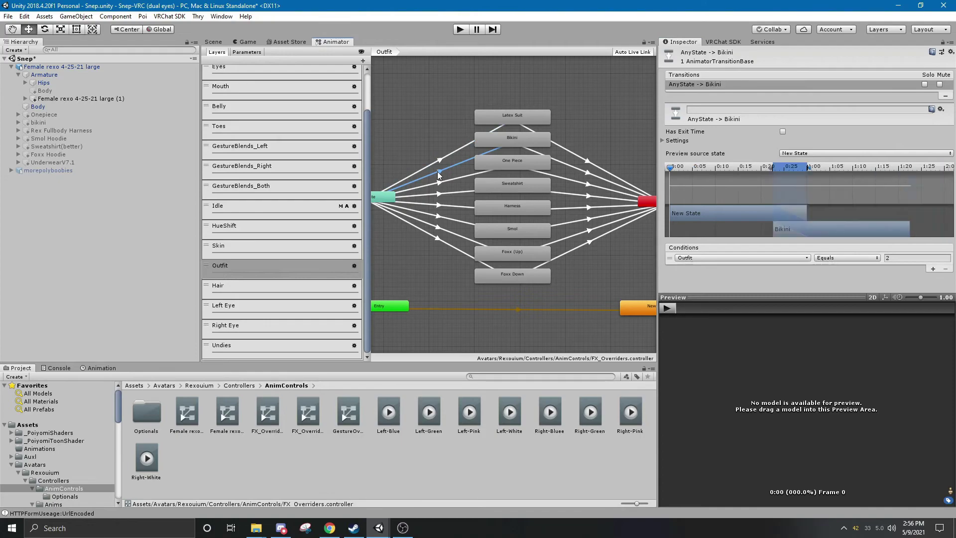
left_click(441, 183)
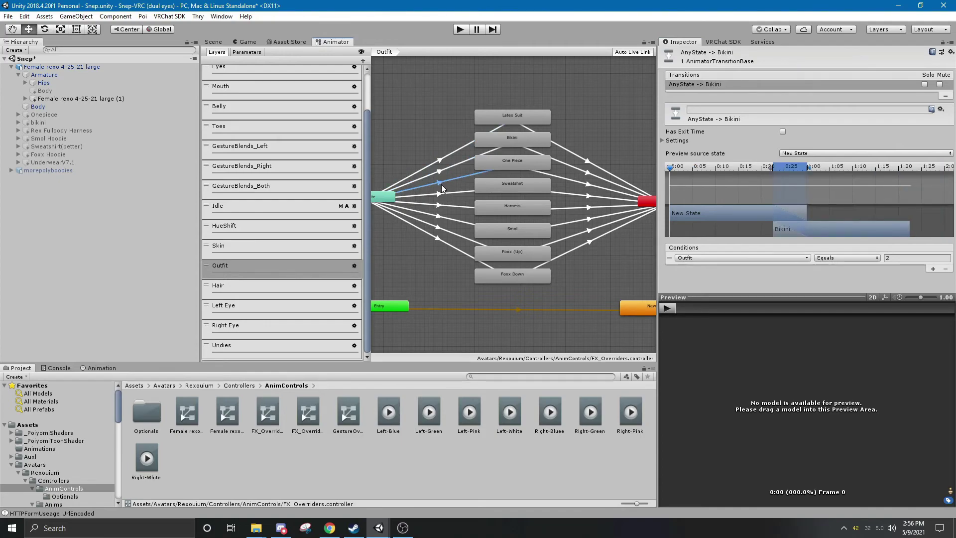
left_click(441, 217)
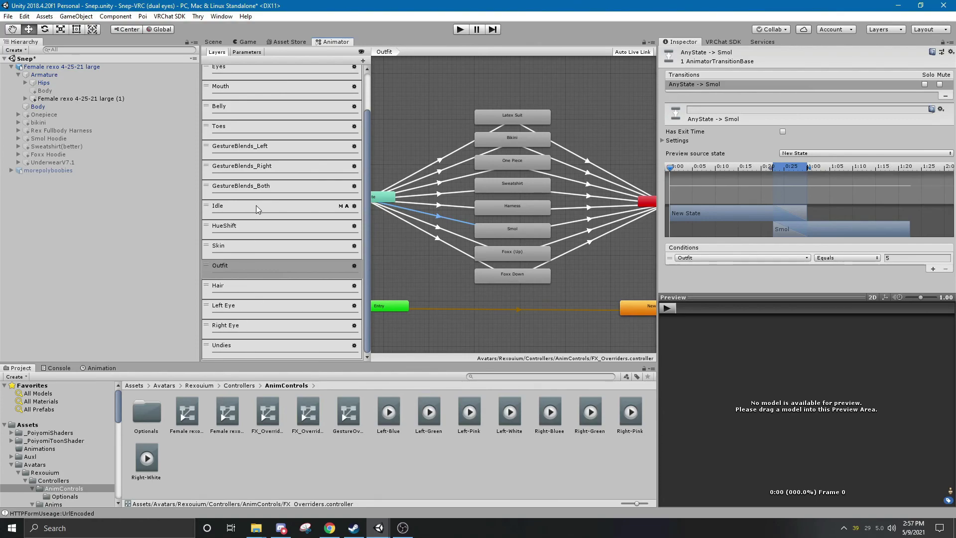
Open the HueShift layer and examine the settings of its Blend Tree state.
left_click(262, 226)
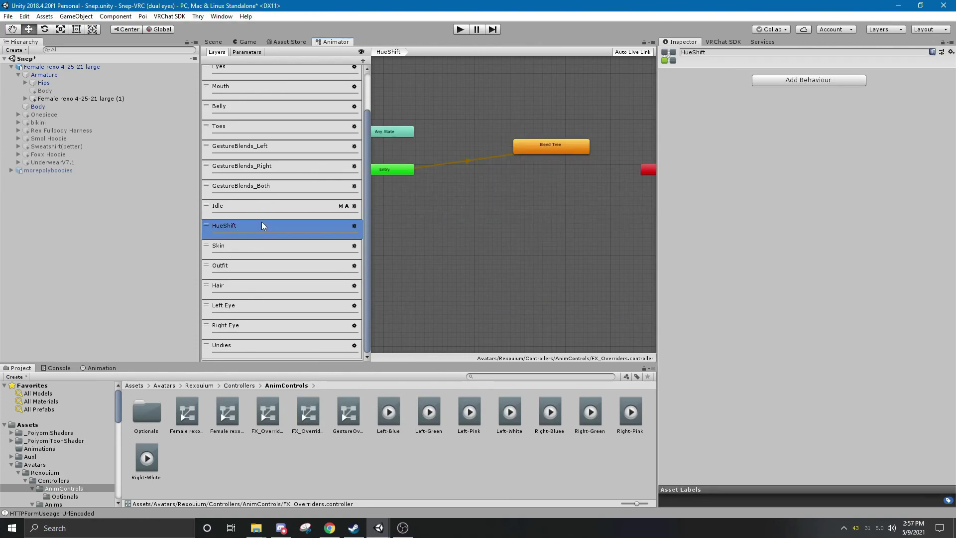
left_click(534, 145)
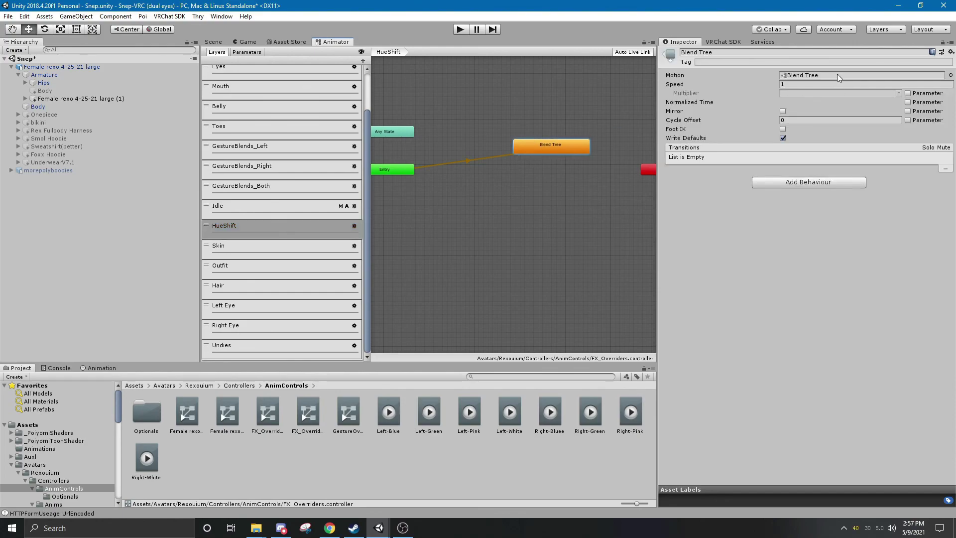
scroll(473, 162, "down", 2)
middle_click_drag(486, 118, 500, 150)
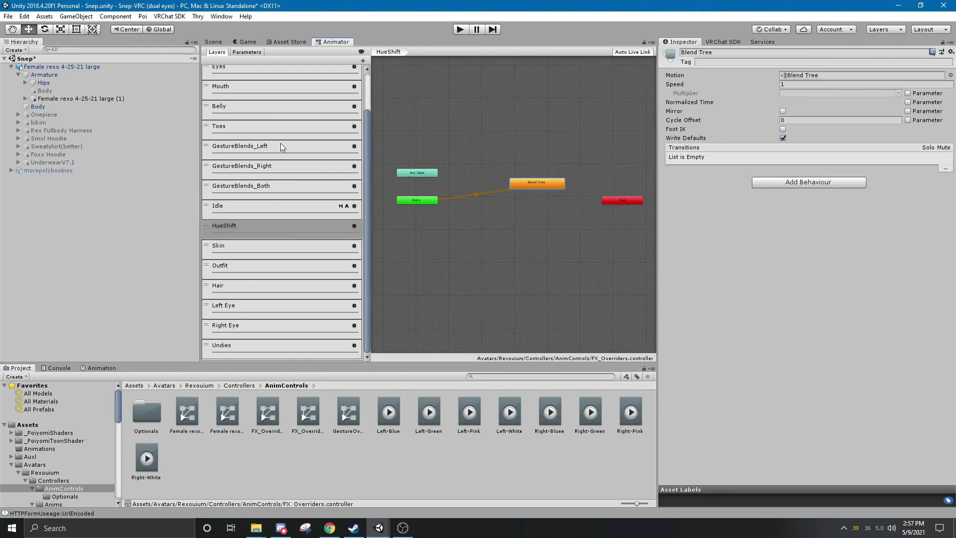
scroll(269, 146, "up", 3)
Return to the Scene view to inspect the avatar model, and switch to OBS.
left_click(213, 41)
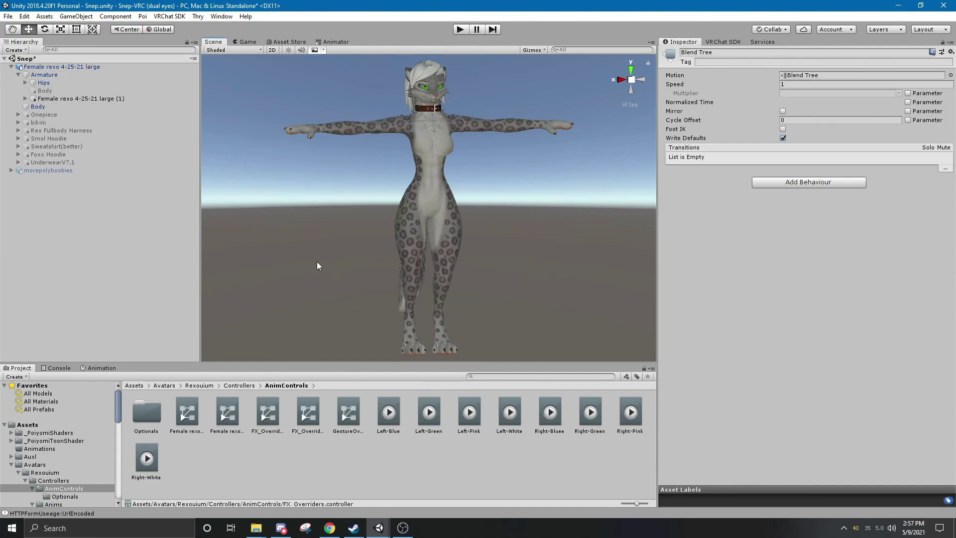
left_click_drag(317, 262, 338, 196, "alt")
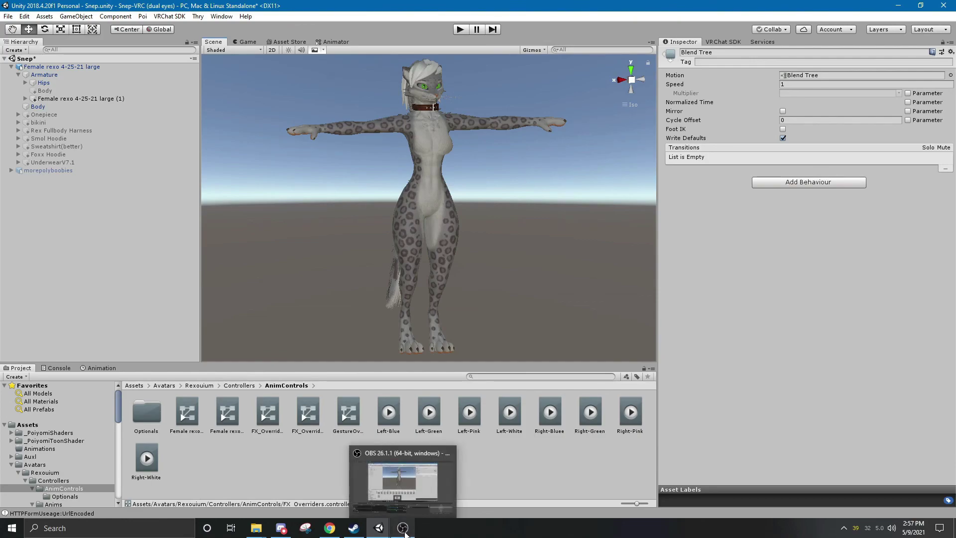
left_click(402, 478)
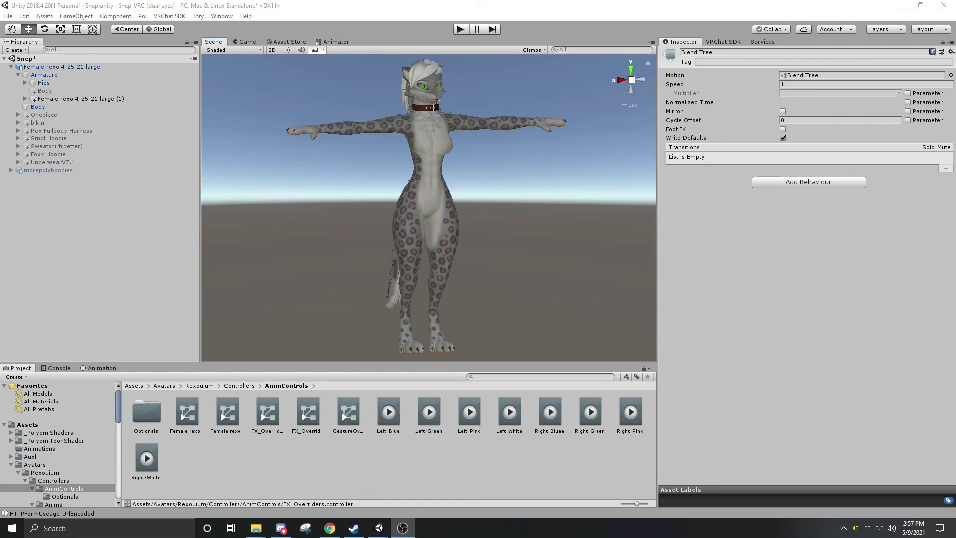